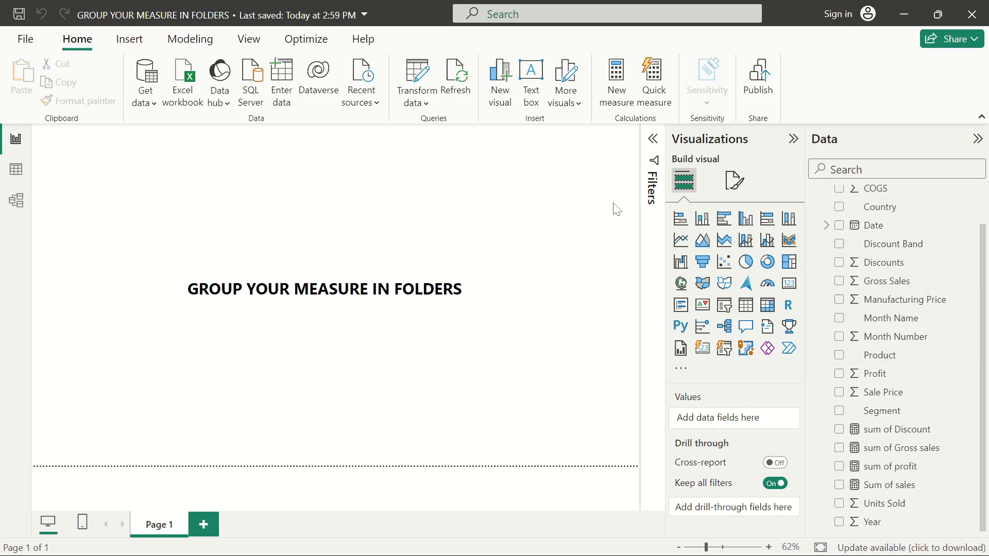
# Review the formulas of the sum of Discount, sum of Gross sales and Sum of sales measures
pyautogui.scroll(1, 849, 276)
pyautogui.scroll(-1, 845, 303)
pyautogui.click(935, 434)
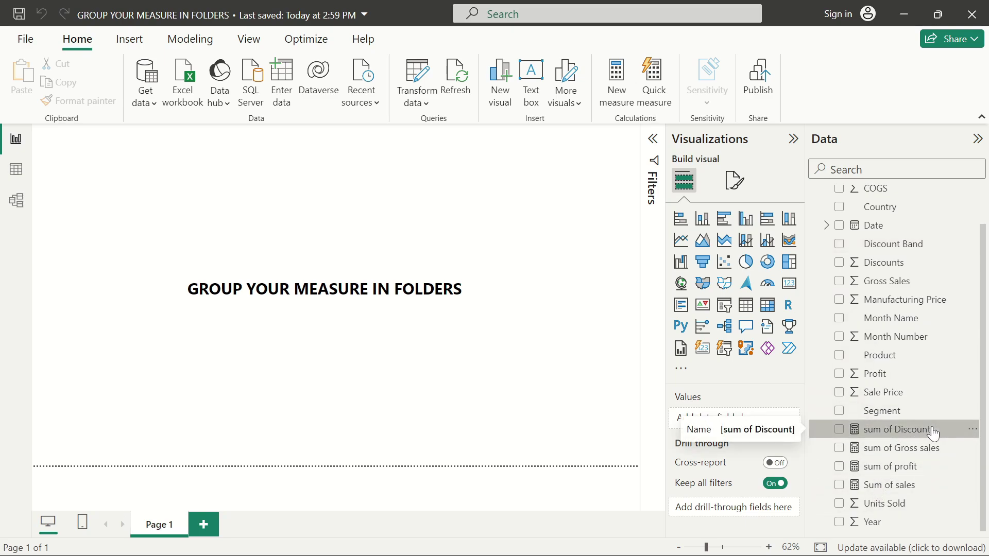
pyautogui.click(912, 452)
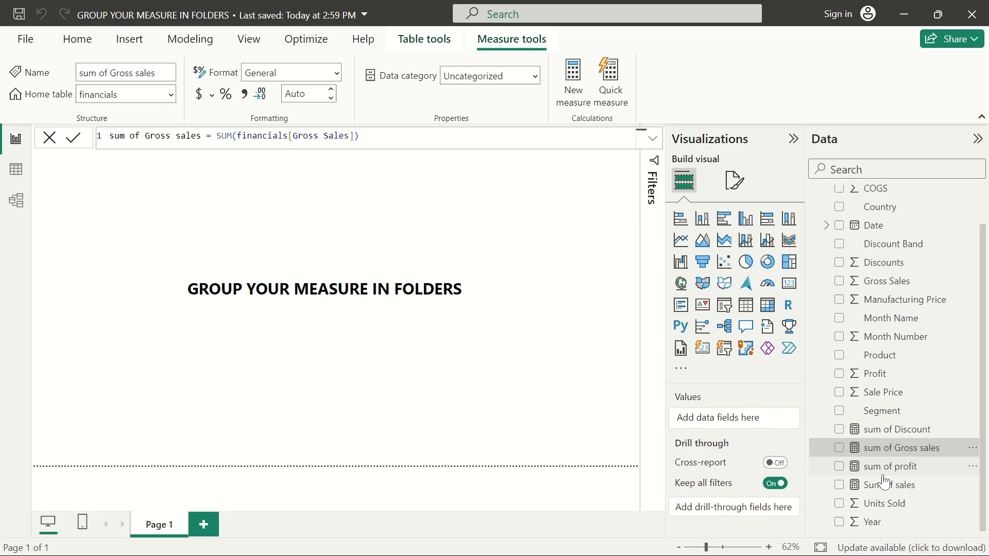
pyautogui.click(899, 486)
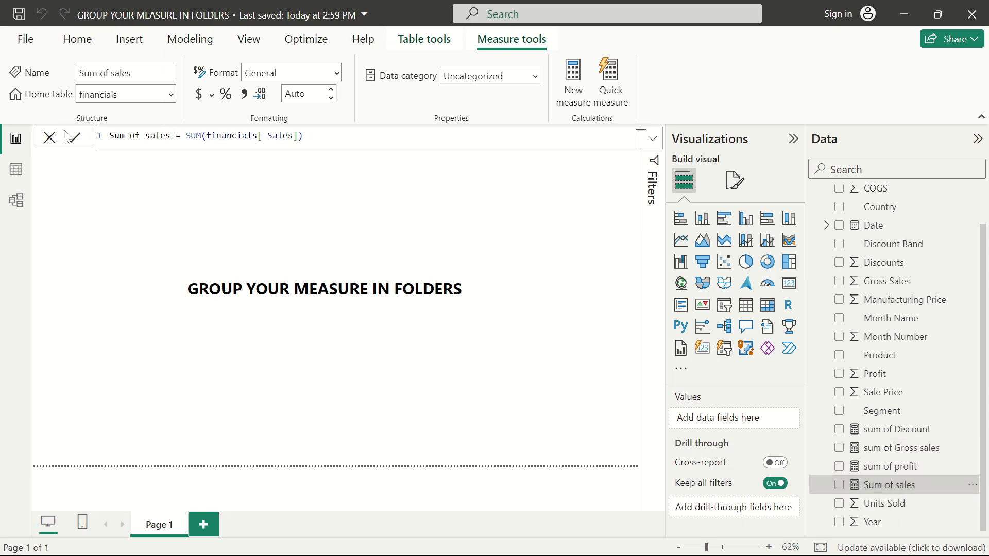
pyautogui.click(50, 138)
pyautogui.scroll(2, 899, 268)
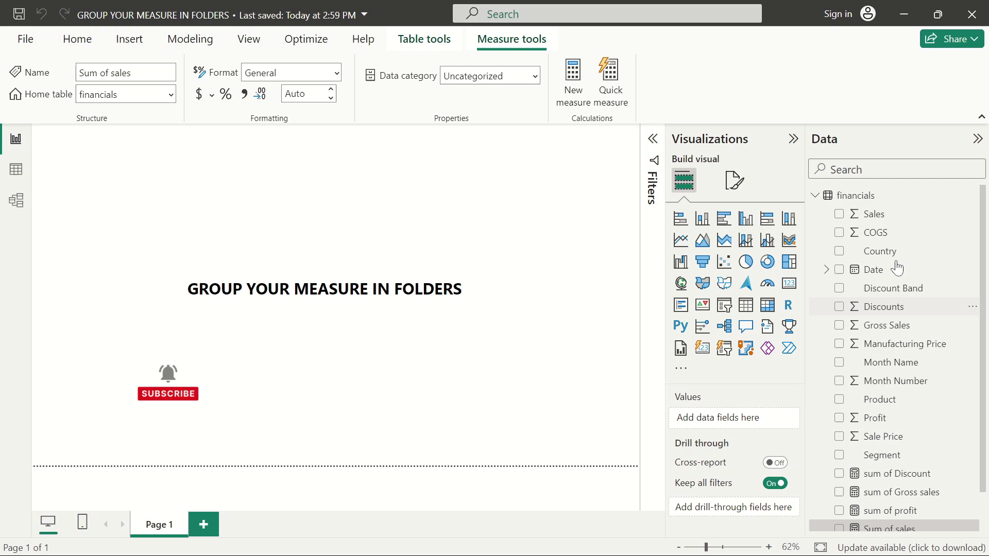
pyautogui.scroll(-2, 899, 269)
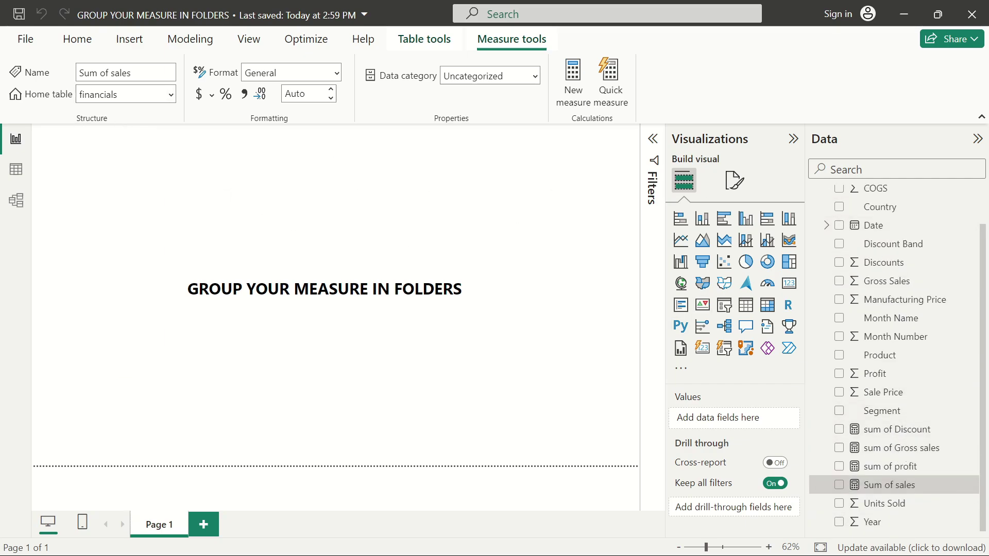
# Create an empty table named MeasureTable through Enter data and load it
pyautogui.click(77, 39)
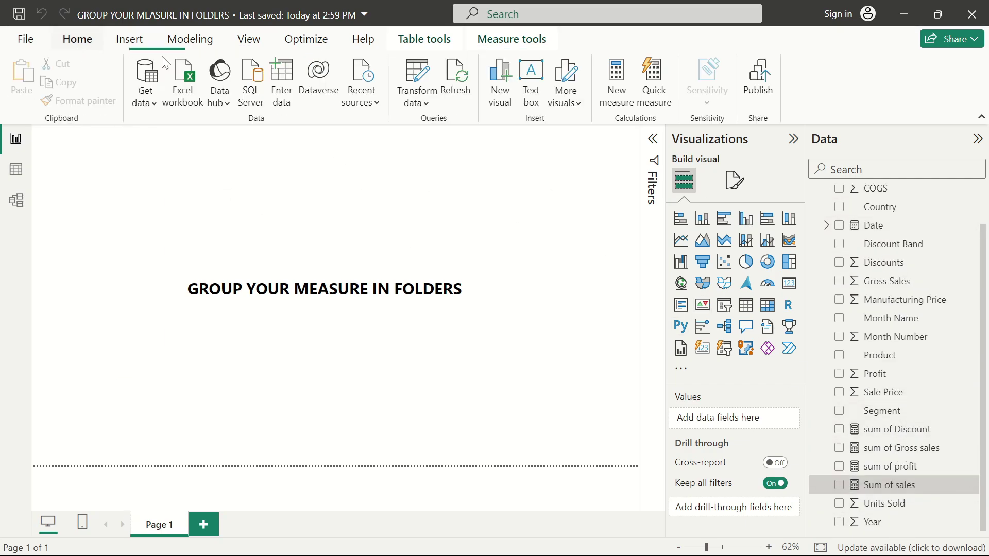
pyautogui.click(283, 85)
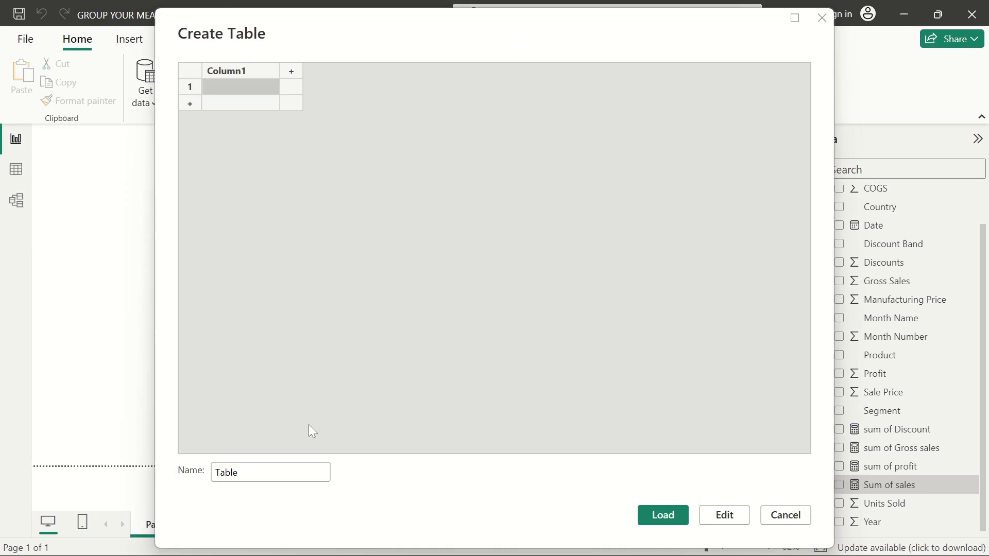
pyautogui.doubleClick(238, 472)
pyautogui.write('T')
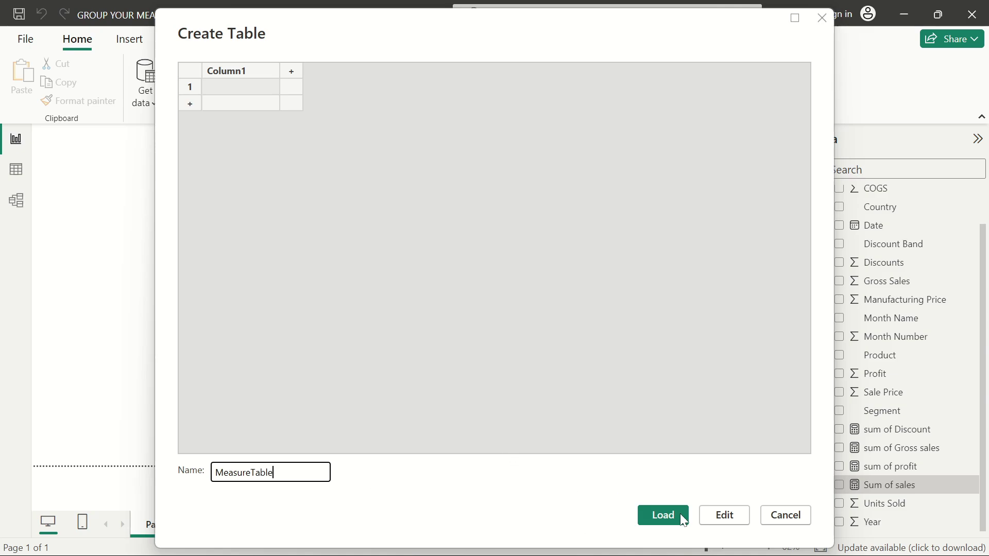
pyautogui.click(658, 516)
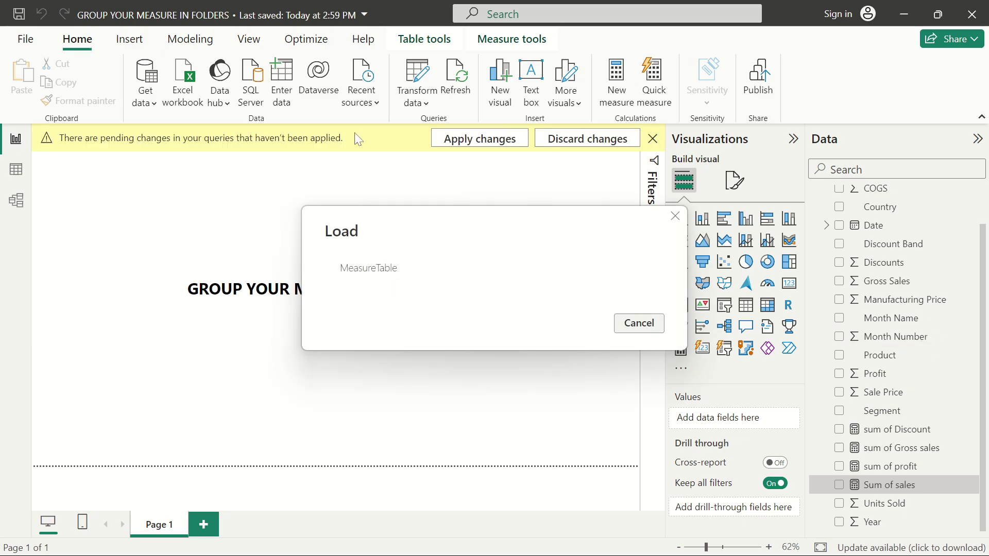
# Change the sum of Discount measure's home table from financials to MeasureTable
pyautogui.scroll(1, 922, 242)
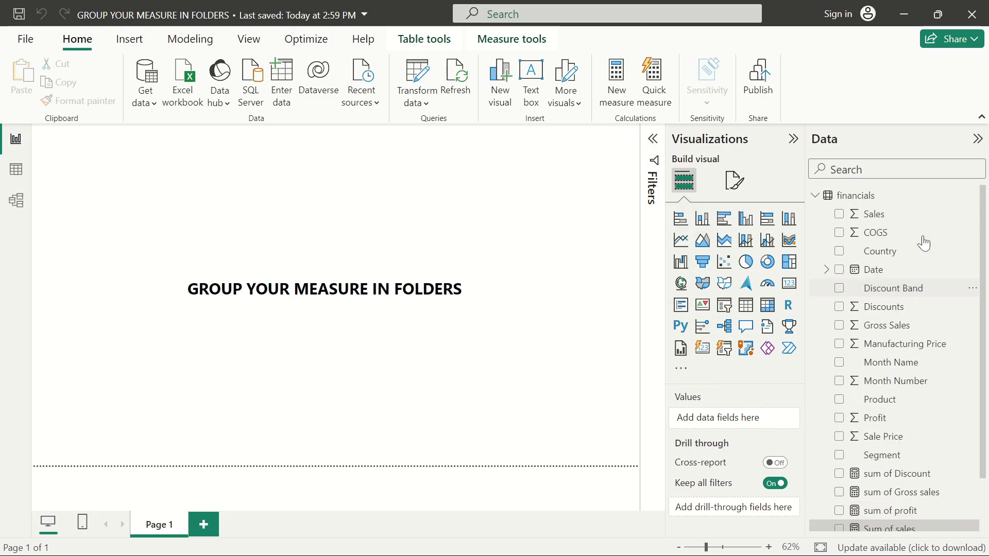
pyautogui.click(825, 200)
pyautogui.click(815, 196)
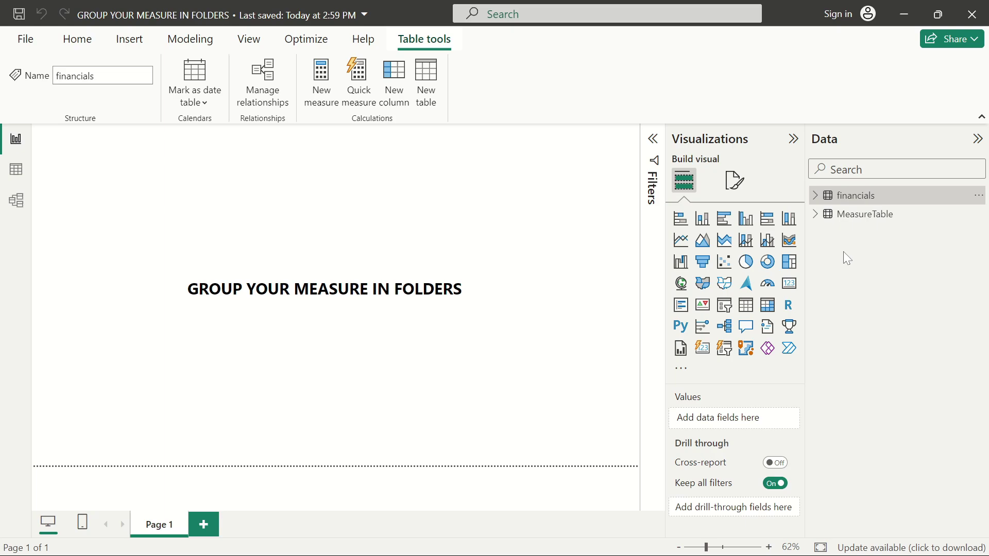
pyautogui.click(816, 195)
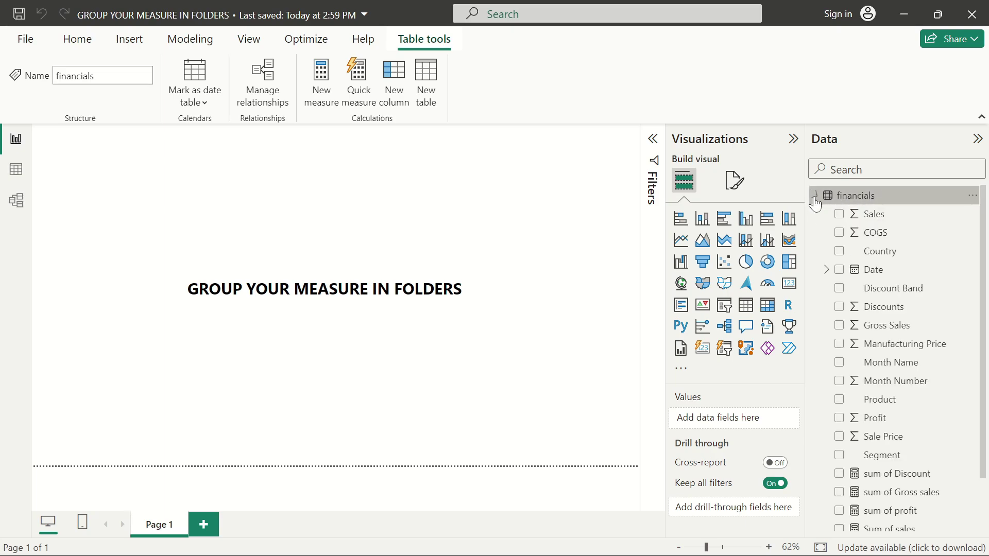
pyautogui.scroll(-1, 876, 407)
pyautogui.click(878, 411)
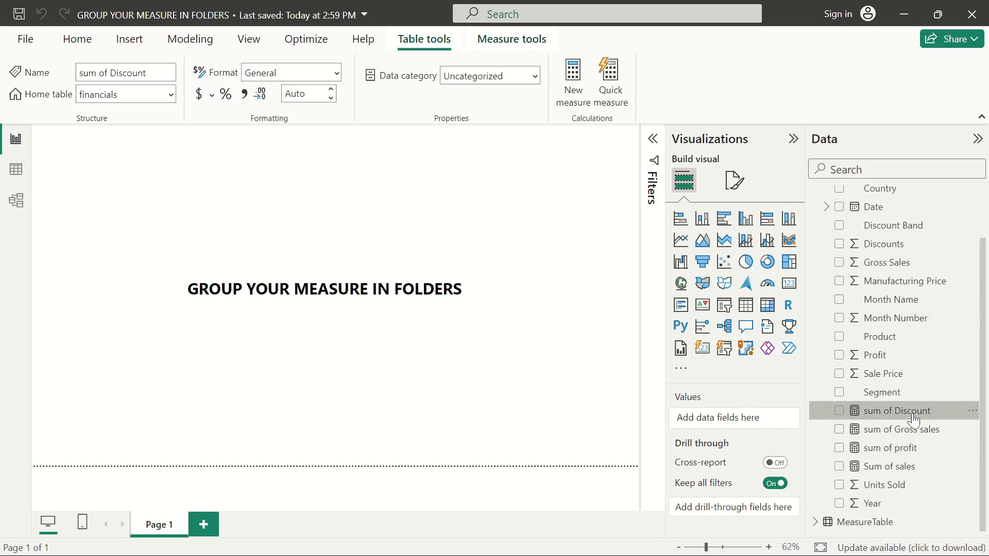
pyautogui.click(171, 95)
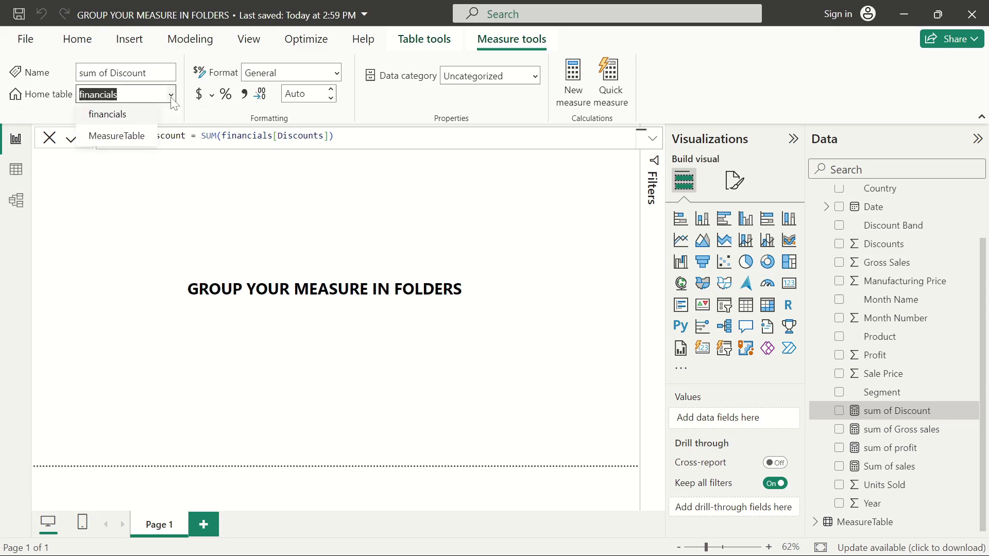
pyautogui.click(126, 135)
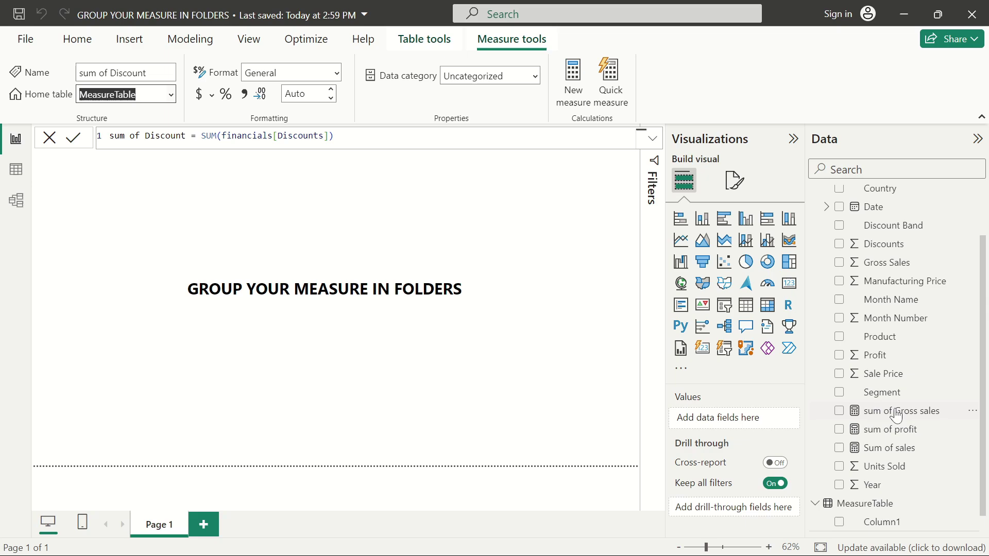
# Set MeasureTable as the home table for sum of Gross sales and sum of profit
pyautogui.click(903, 412)
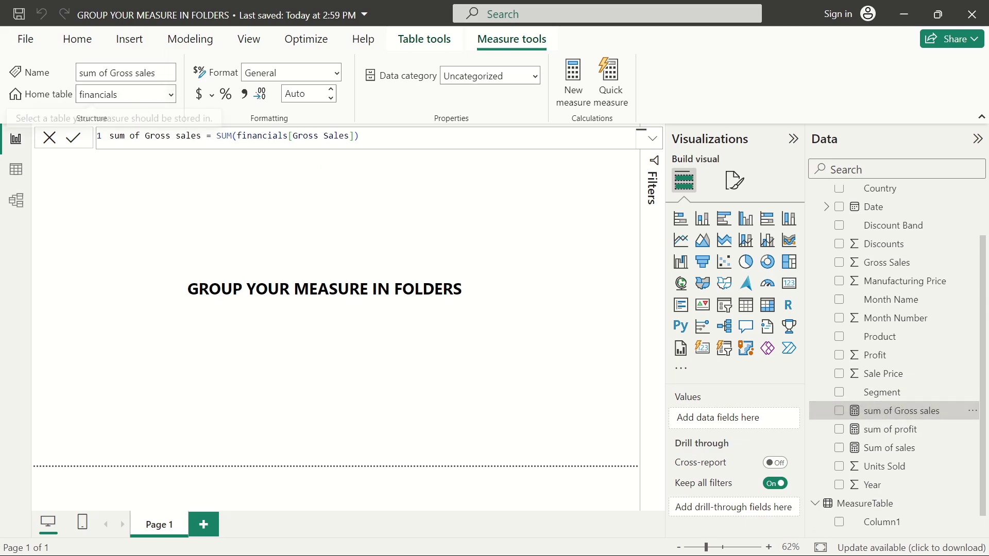
pyautogui.click(173, 94)
pyautogui.click(114, 137)
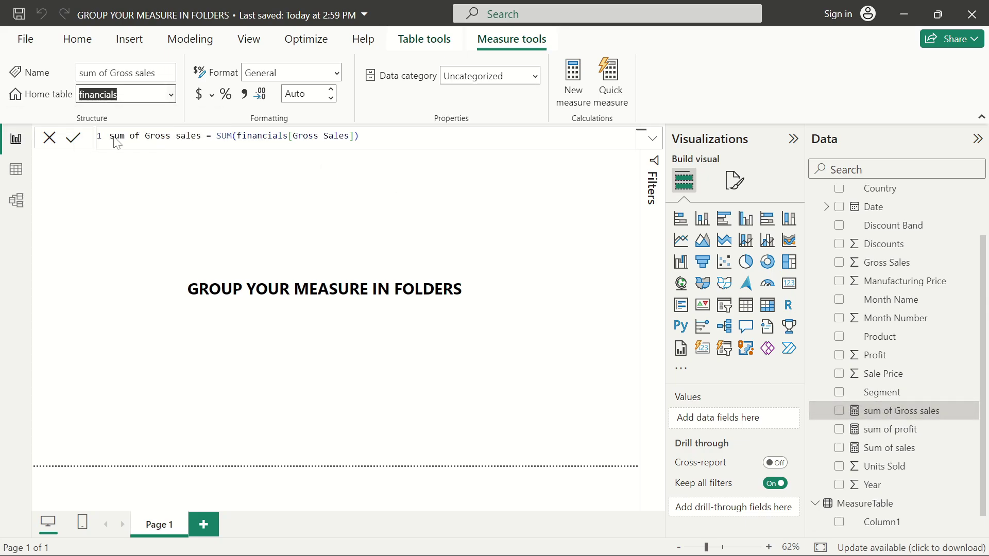
pyautogui.click(902, 415)
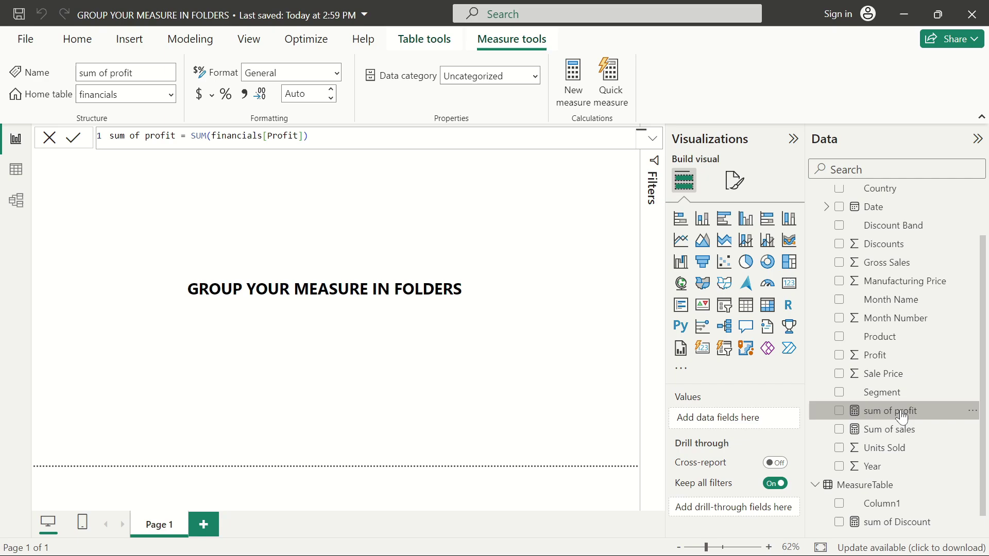
pyautogui.click(172, 95)
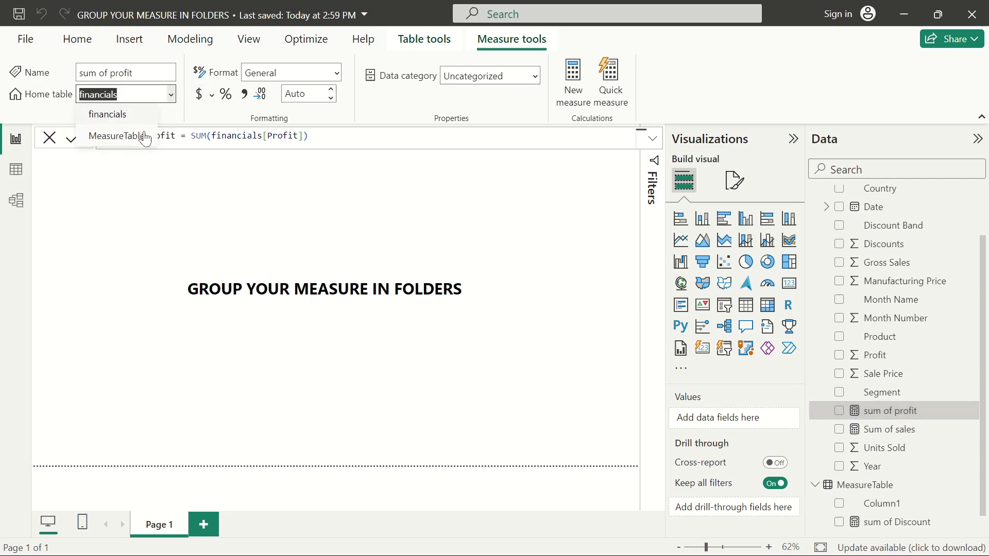
pyautogui.click(116, 137)
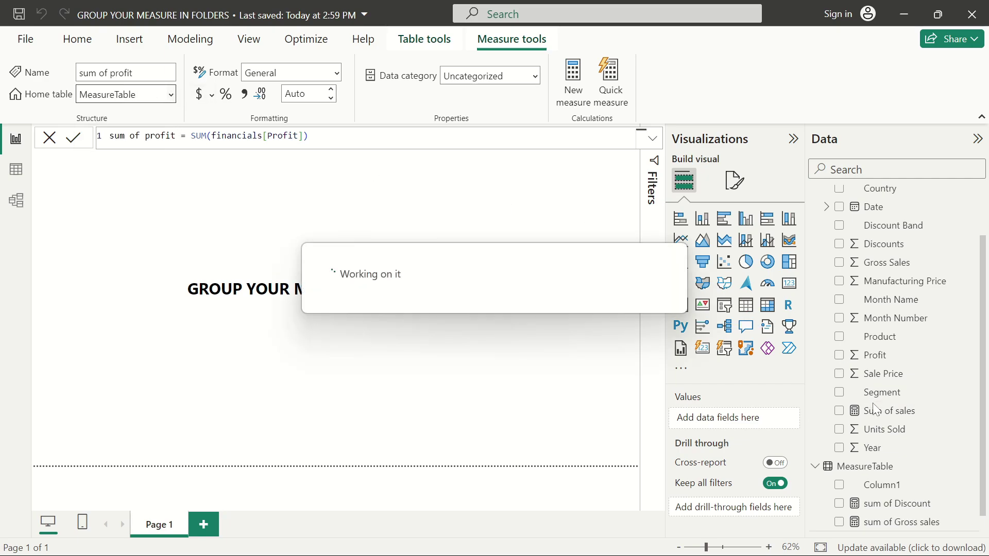
# Move Sum of sales into MeasureTable and collapse financials to reveal MeasureTable's measures
pyautogui.click(171, 95)
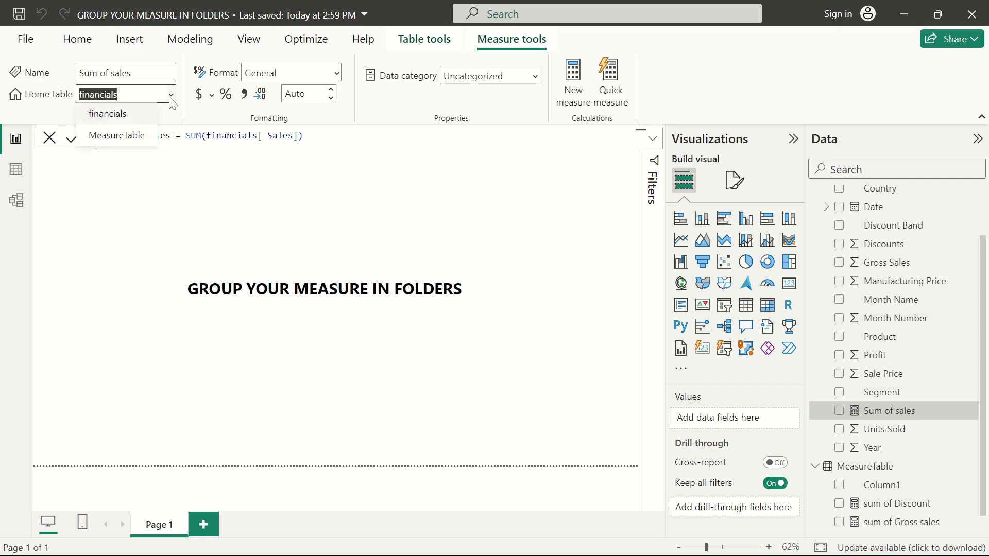
pyautogui.click(129, 138)
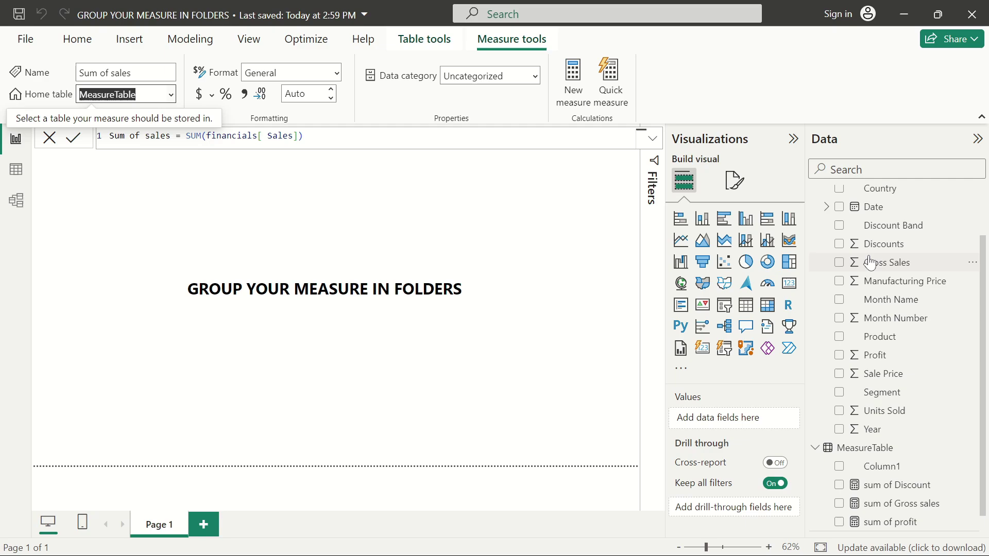
pyautogui.scroll(3, 831, 209)
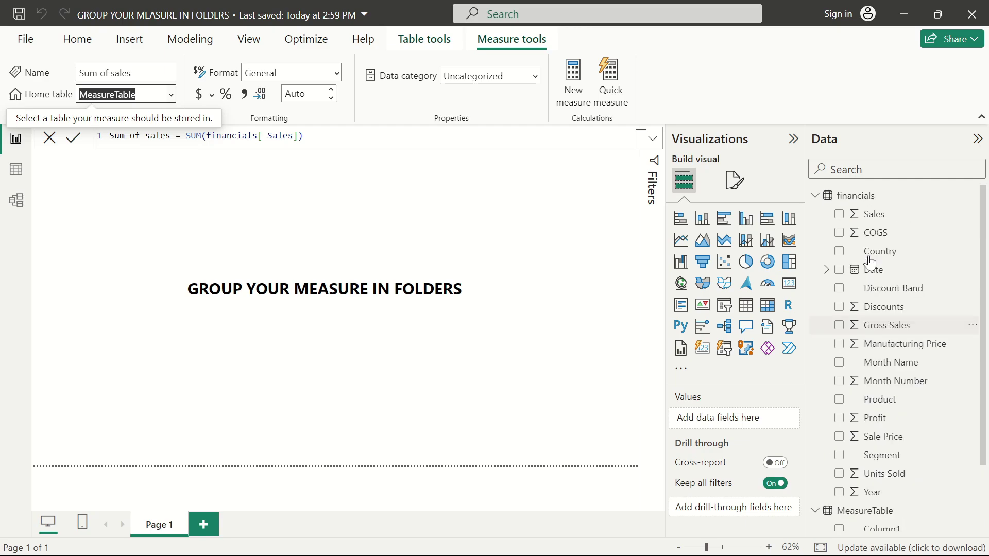
pyautogui.click(815, 195)
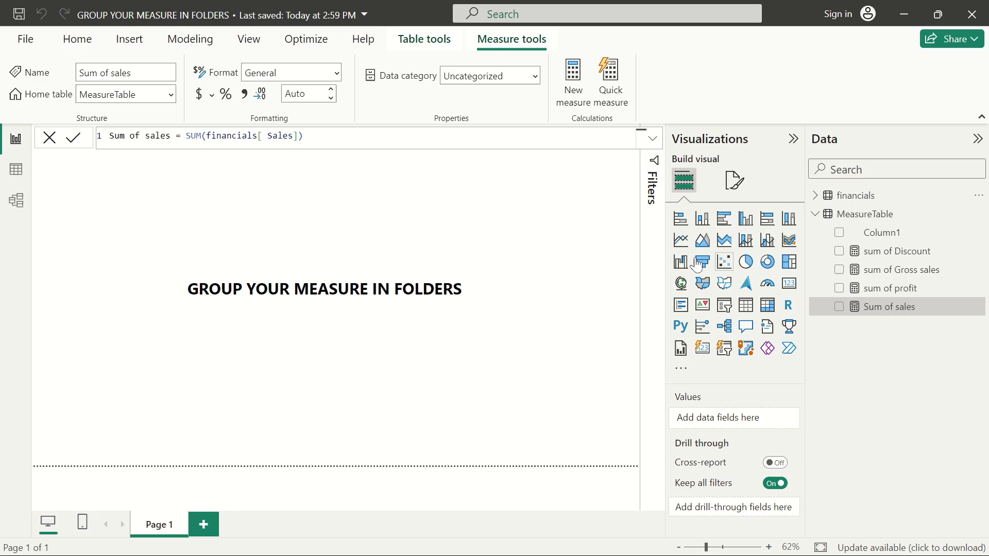
# In Table view, collapse financials, inspect MeasureTable's Column1, then go to Report view
pyautogui.click(16, 169)
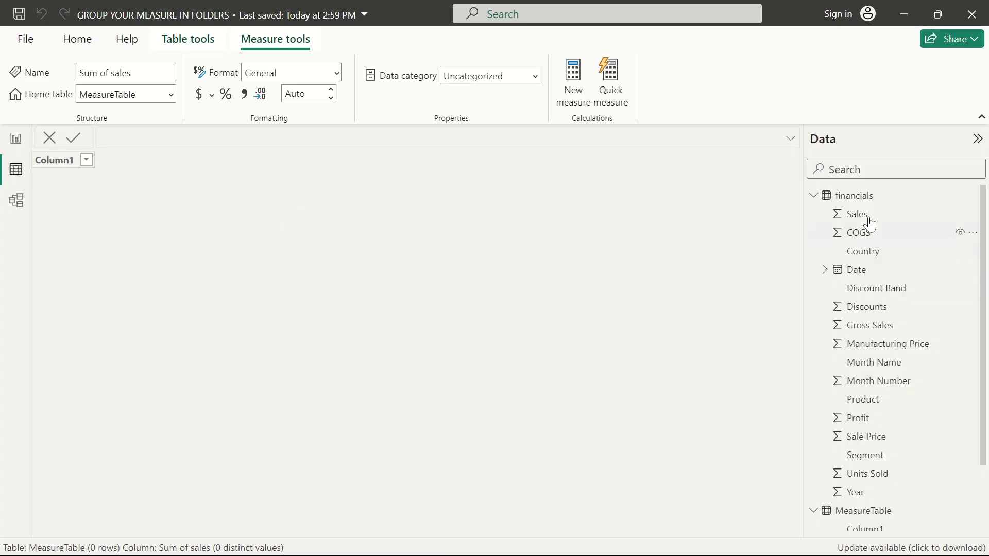
pyautogui.click(814, 195)
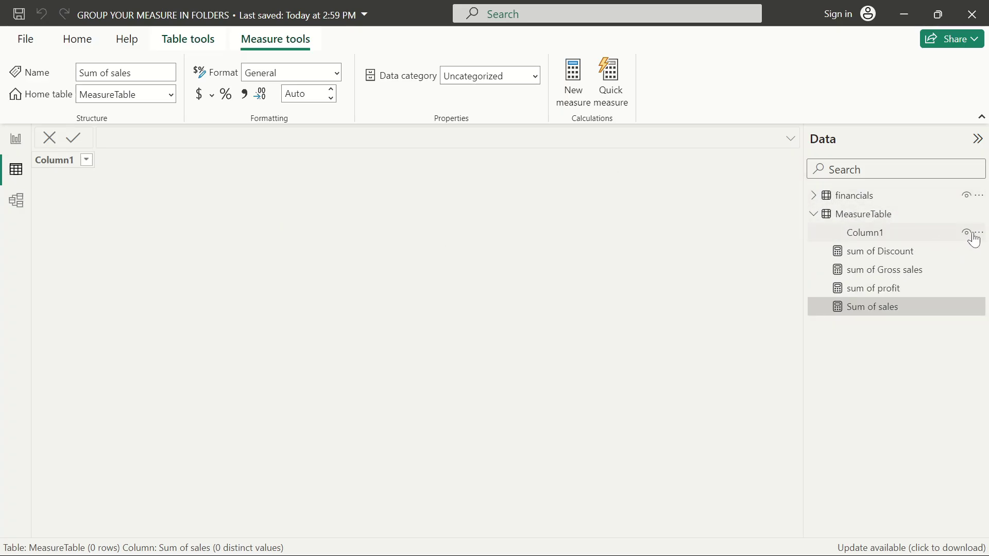
pyautogui.click(964, 232)
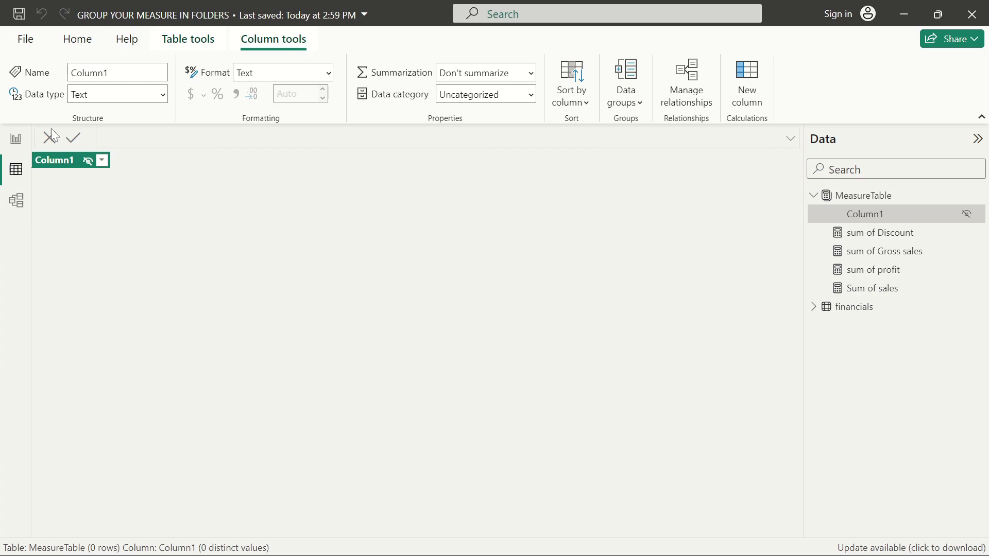
pyautogui.click(16, 140)
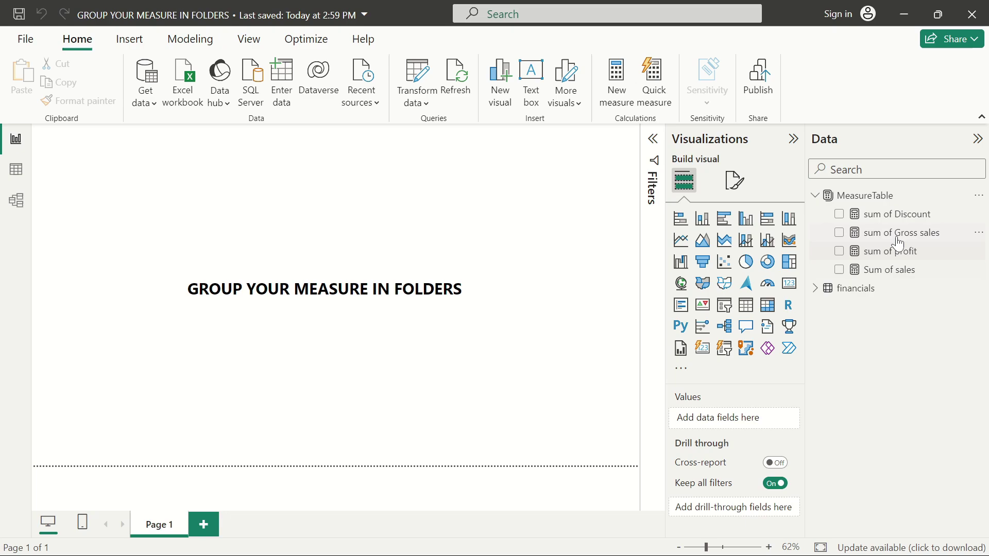
# Expand MeasureTable in the Data pane, widen the pane slightly, and switch to Model view
pyautogui.click(815, 197)
pyautogui.doubleClick(815, 198)
pyautogui.click(815, 197)
pyautogui.click(816, 197)
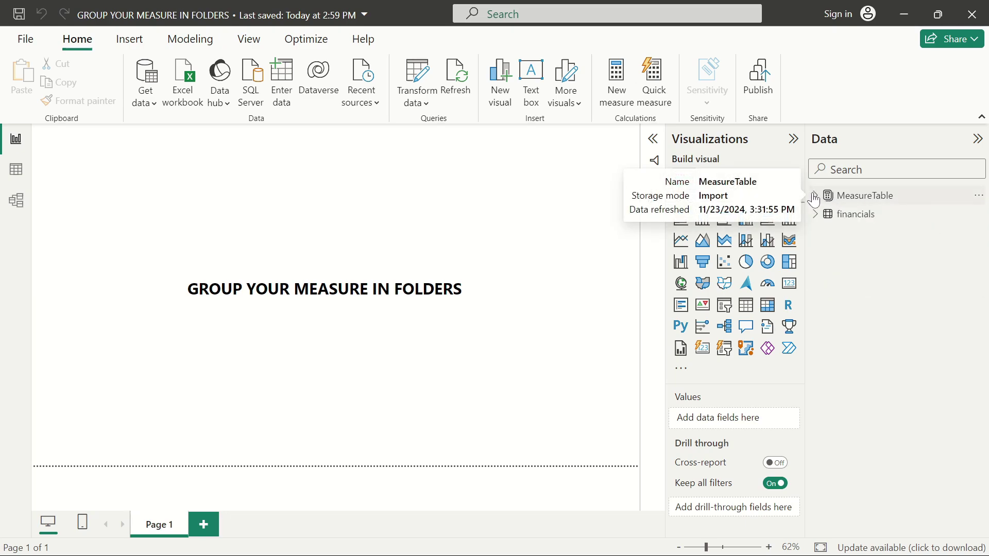
pyautogui.click(815, 198)
pyautogui.click(816, 197)
pyautogui.click(816, 198)
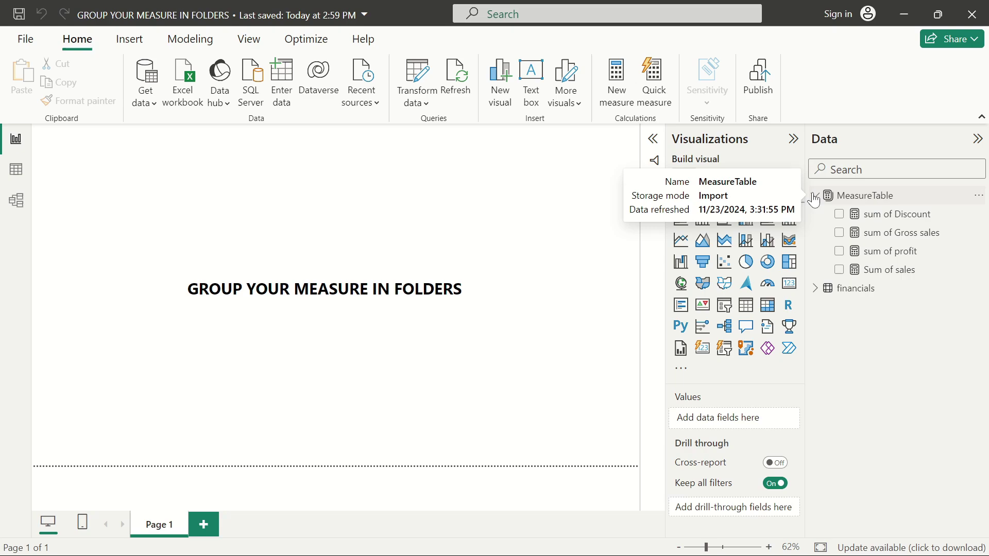
pyautogui.click(815, 197)
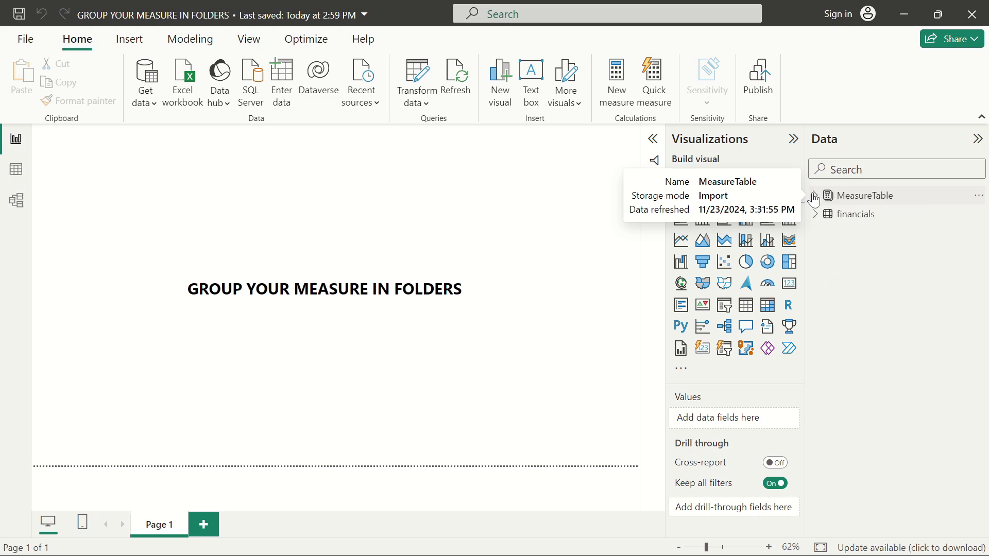
pyautogui.click(815, 197)
pyautogui.click(815, 199)
pyautogui.click(816, 197)
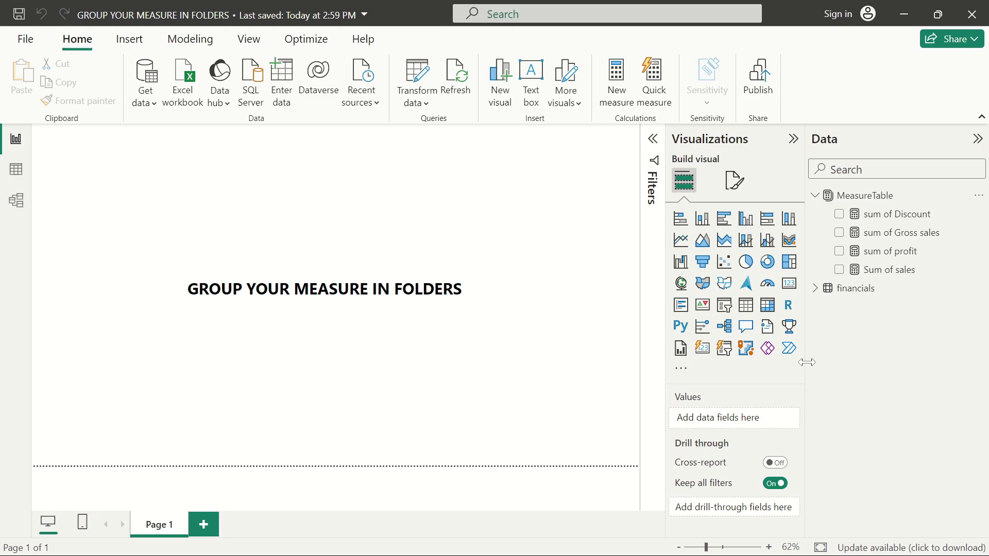
pyautogui.moveTo(807, 363)
pyautogui.mouseDown()
pyautogui.moveTo(781, 361)
pyautogui.moveTo(801, 363)
pyautogui.mouseUp()
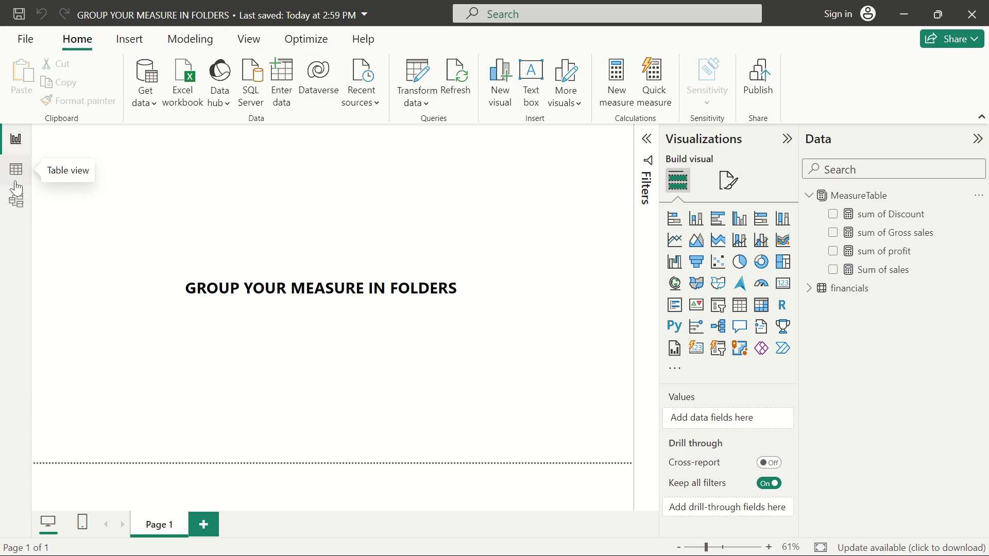
pyautogui.click(17, 201)
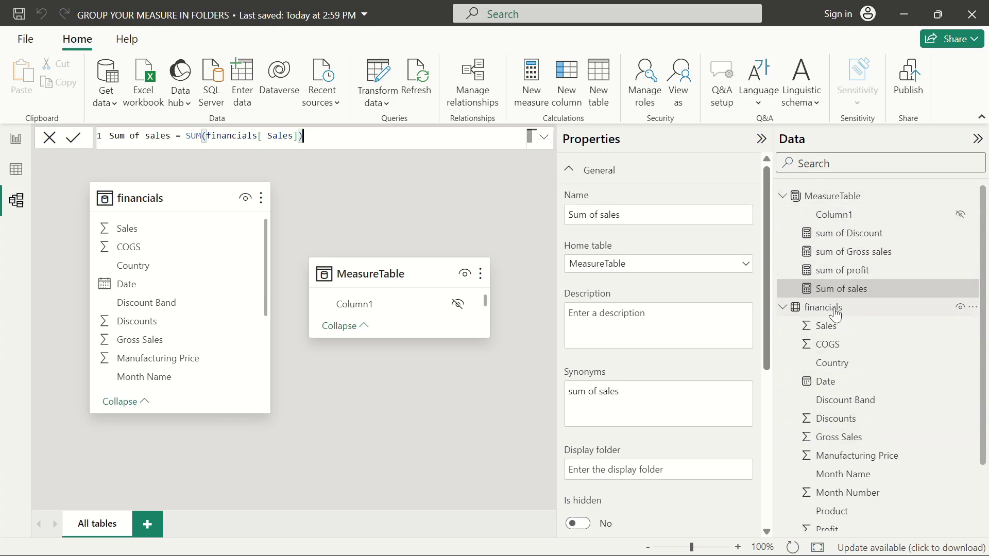
# Select MeasureTable in Model view and review its General properties, including the Name box
pyautogui.click(841, 311)
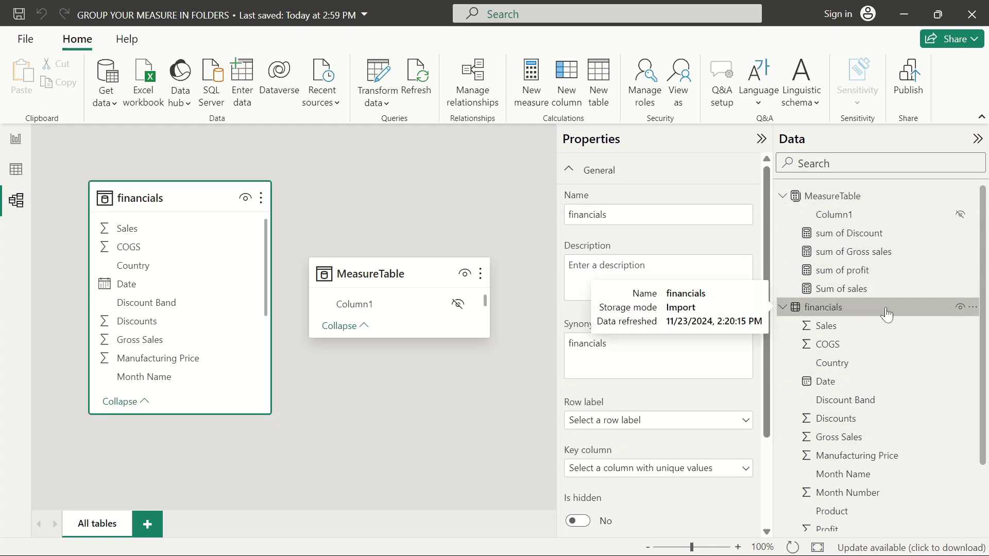
pyautogui.click(829, 198)
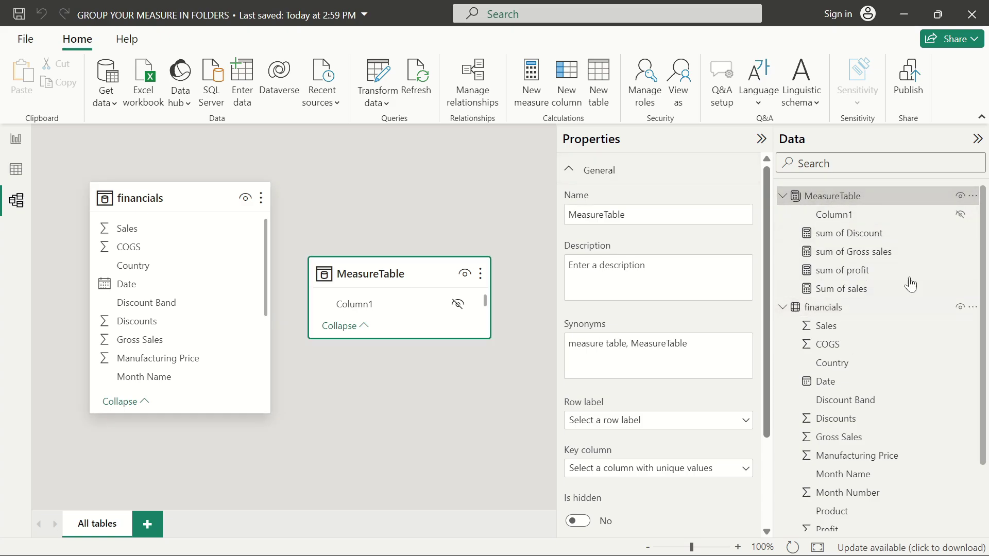
pyautogui.click(570, 171)
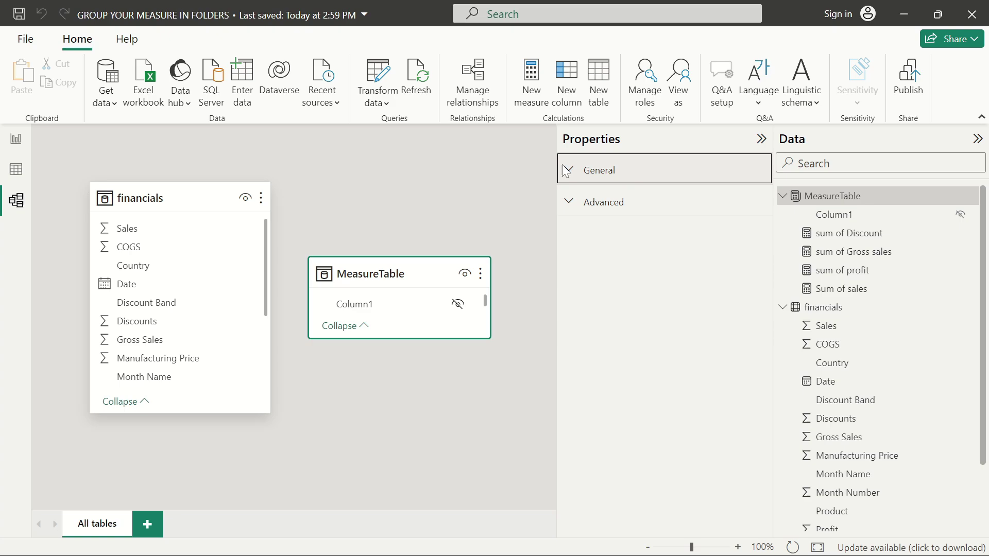
pyautogui.click(573, 172)
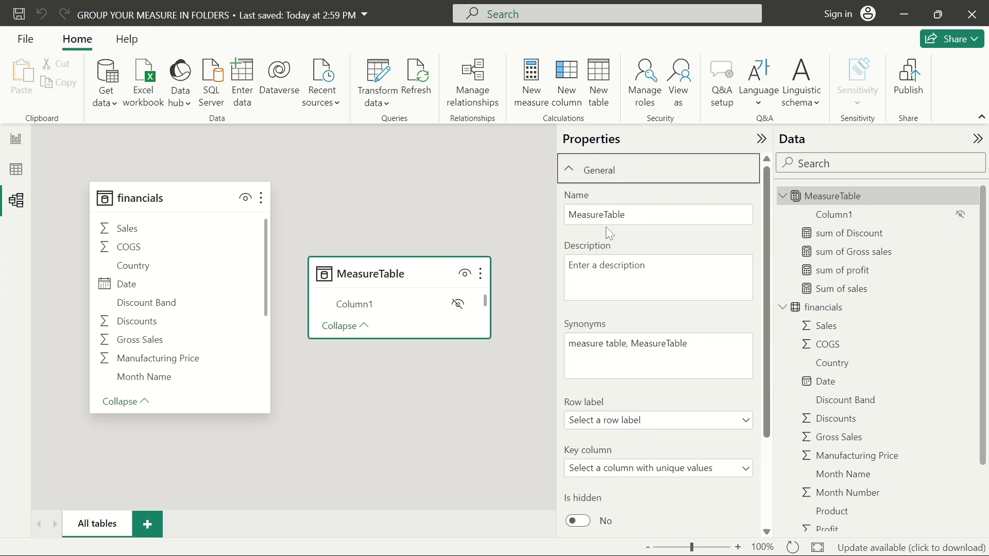
pyautogui.click(625, 214)
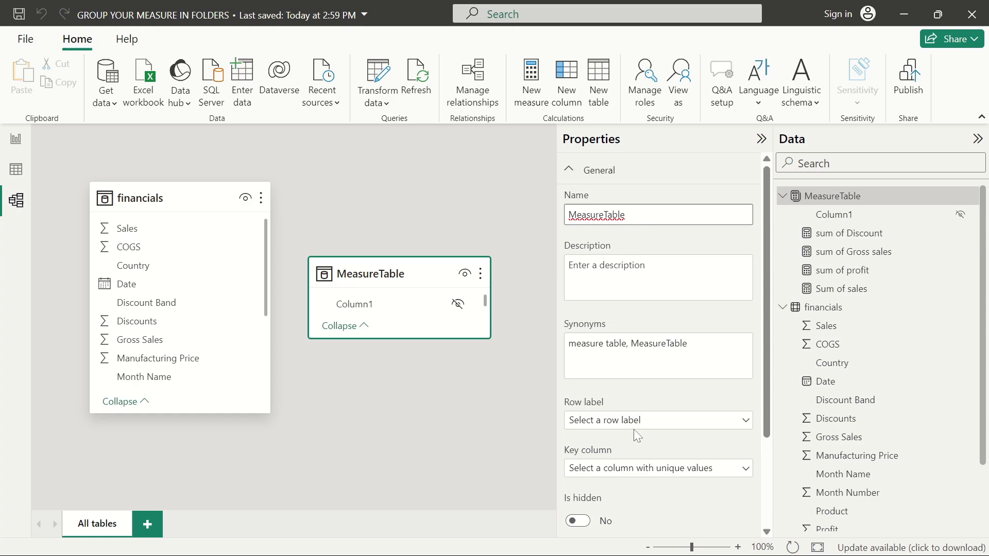
pyautogui.scroll(-2, 635, 432)
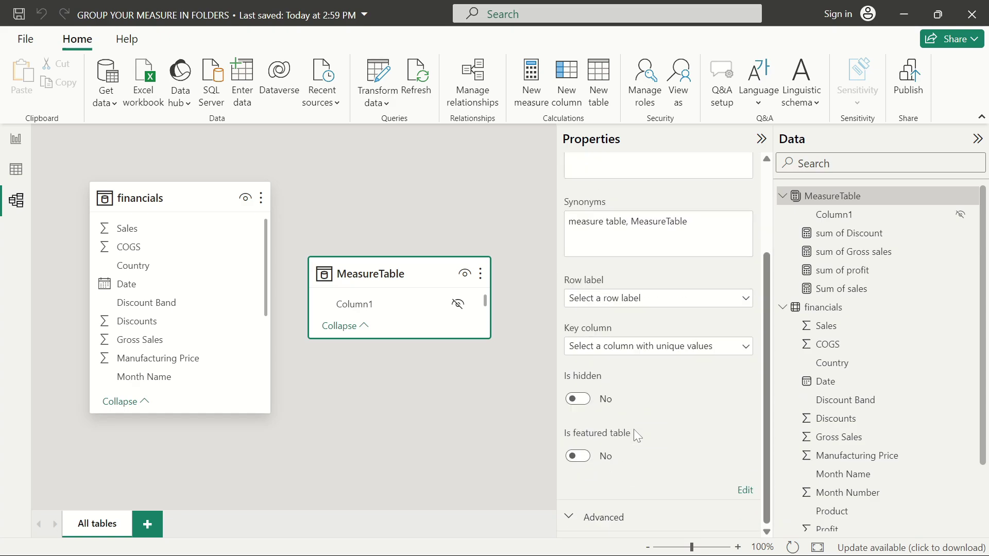
pyautogui.scroll(2, 648, 304)
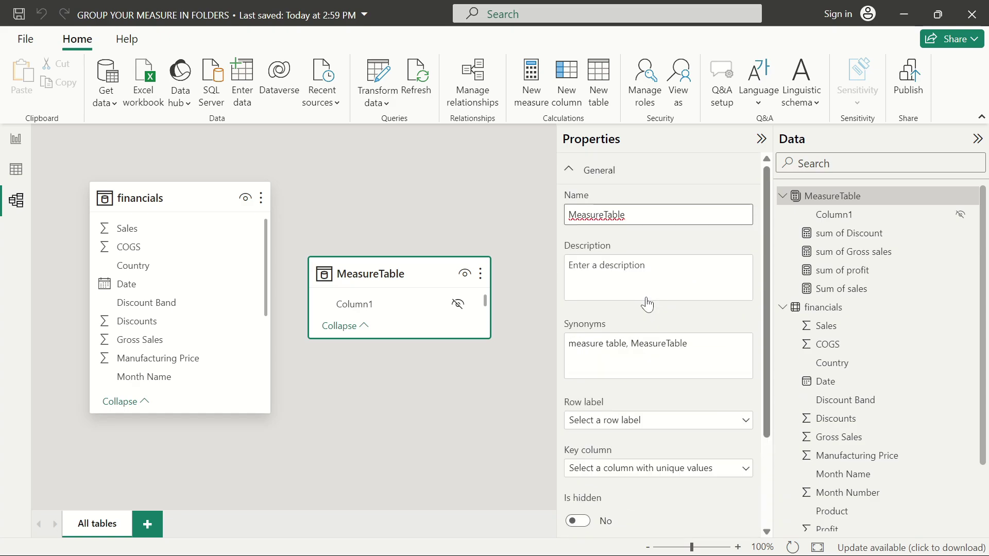
# Open sum of Discount's properties and confirm its home table remains MeasureTable
pyautogui.click(857, 234)
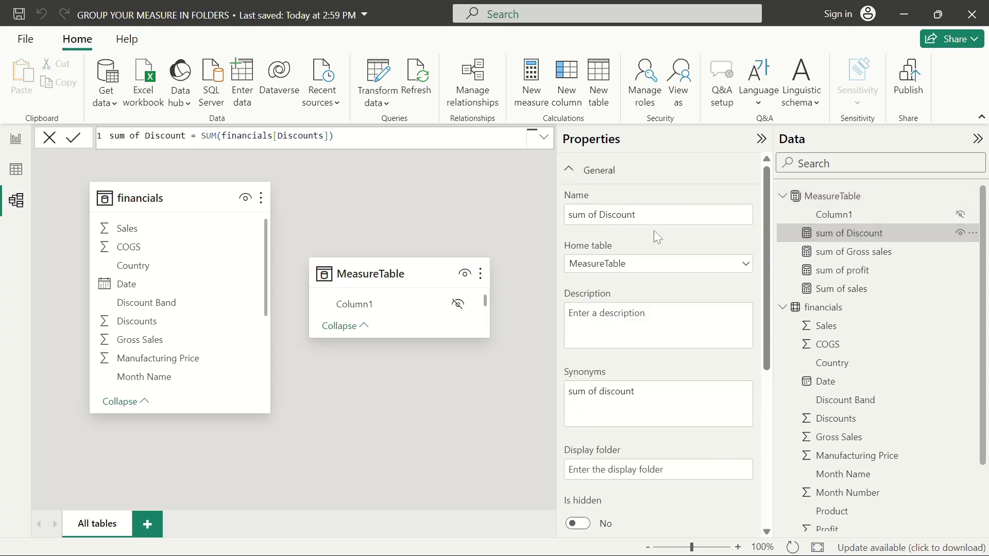
pyautogui.click(637, 215)
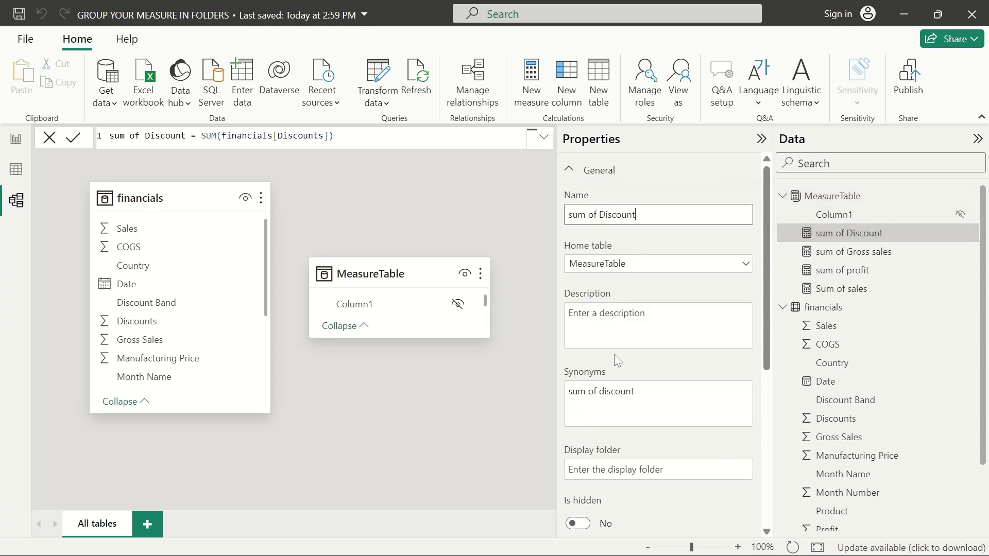
pyautogui.scroll(-3, 614, 354)
pyautogui.scroll(2, 614, 245)
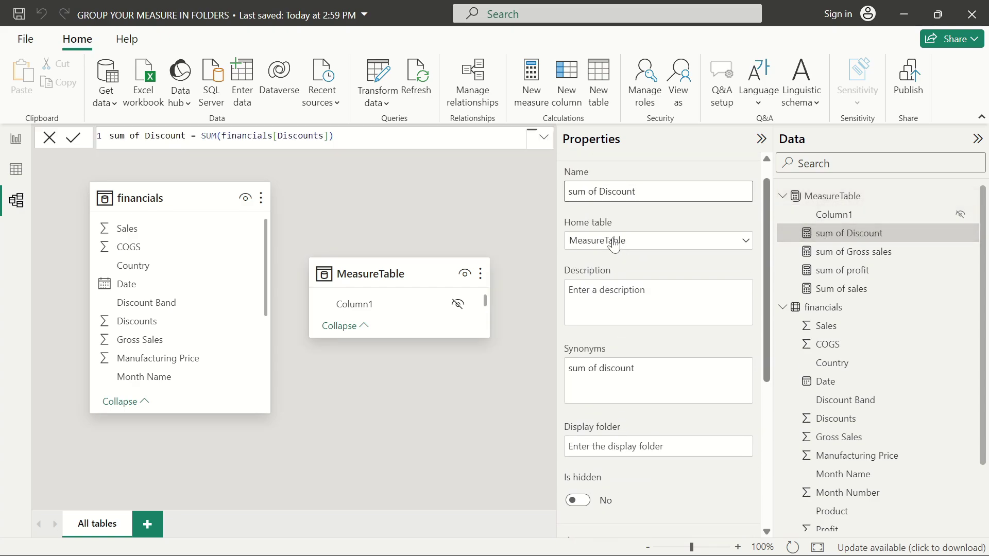
pyautogui.click(736, 242)
pyautogui.doubleClick(618, 282)
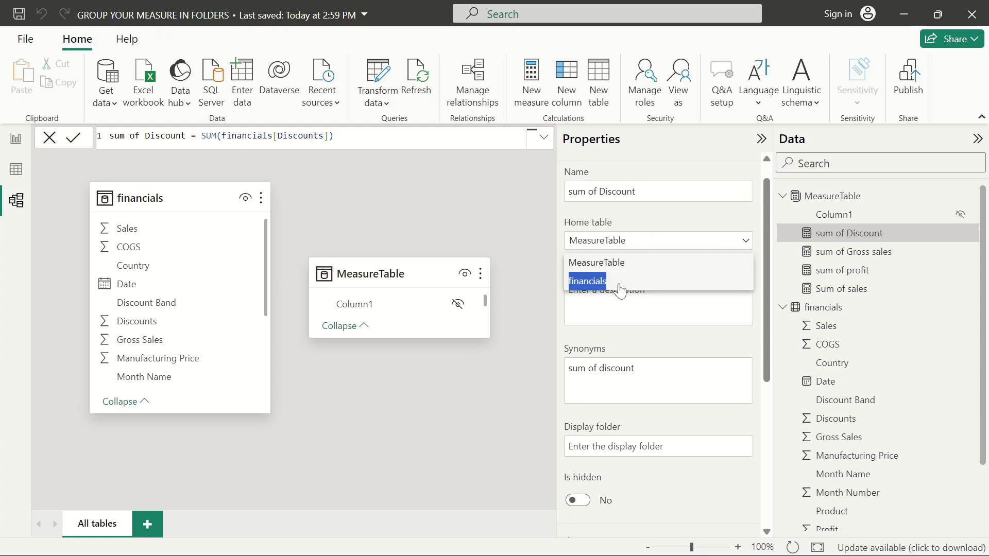
pyautogui.moveTo(638, 309); pyautogui.dragTo(617, 350)
pyautogui.click(614, 345)
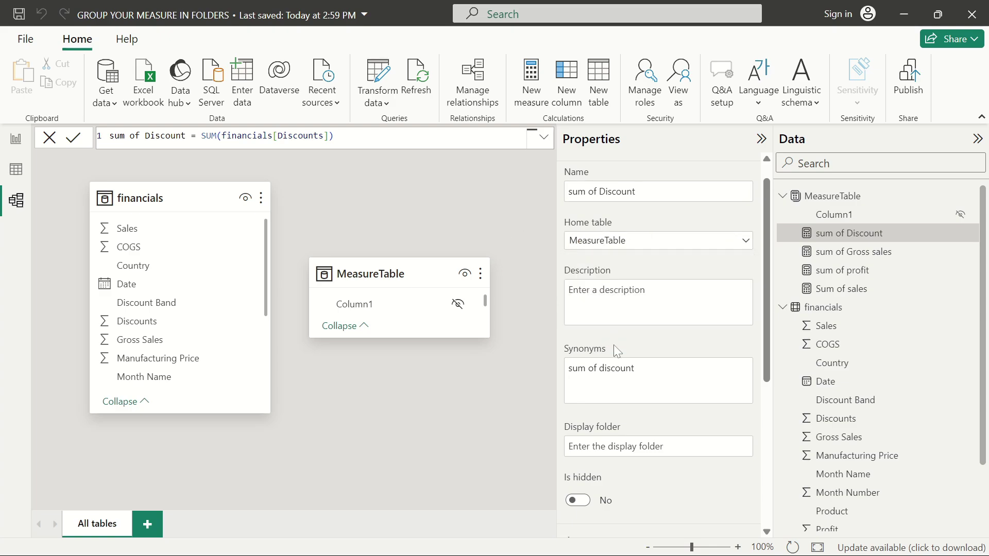
# Collapse the Formatting section and bring sum of Discount's Display folder box into view
pyautogui.scroll(-5, 699, 465)
pyautogui.scroll(4, 699, 464)
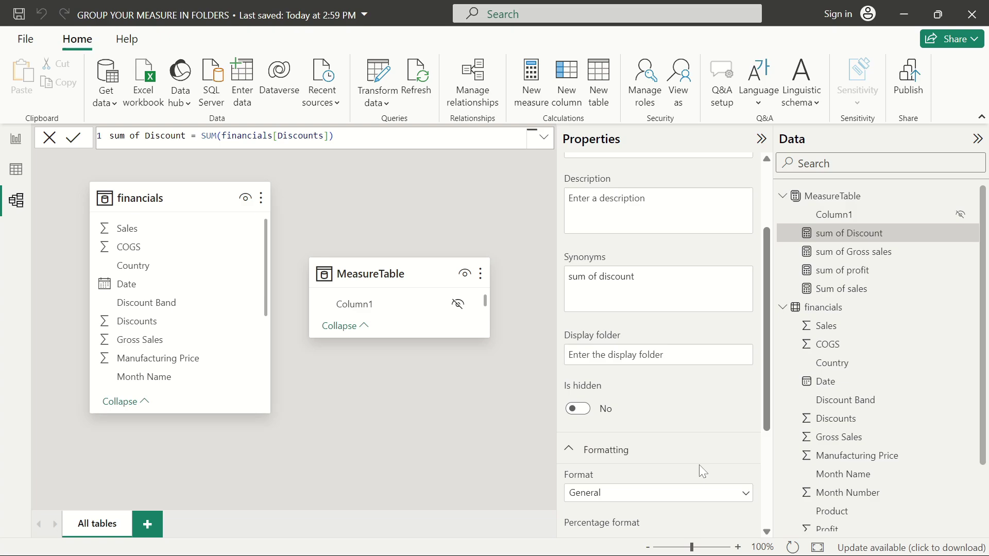
pyautogui.scroll(1, 700, 465)
pyautogui.scroll(-5, 699, 464)
pyautogui.scroll(6, 699, 465)
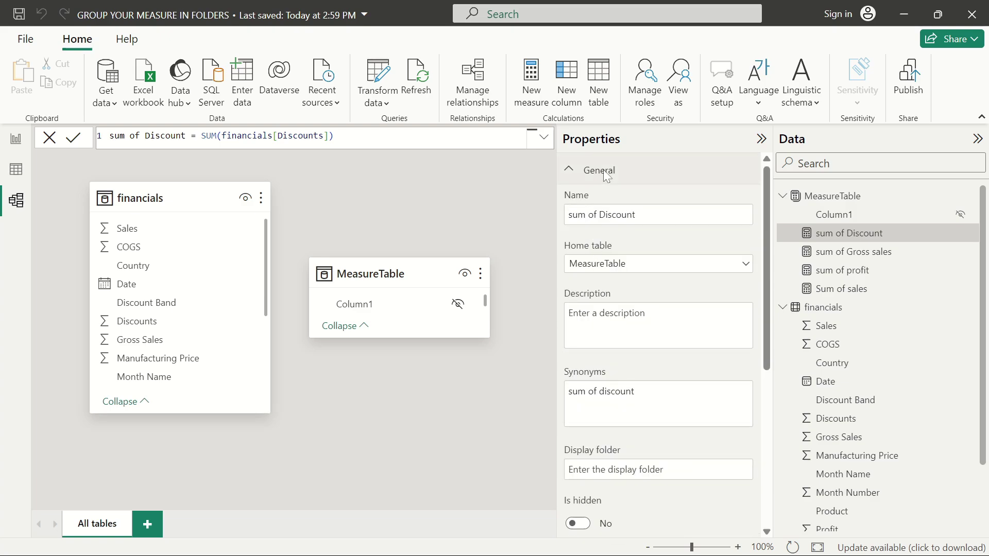
pyautogui.scroll(-3, 591, 355)
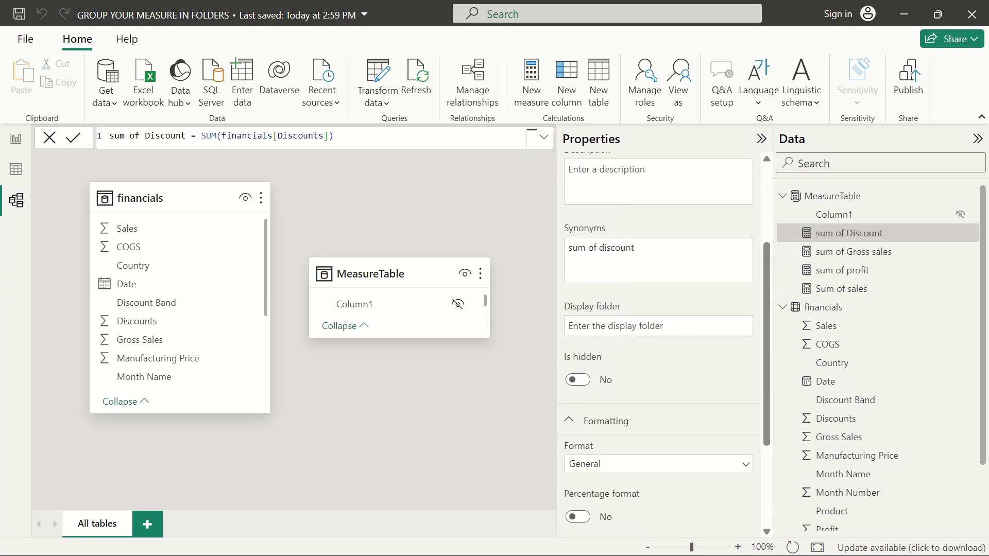
pyautogui.click(570, 325)
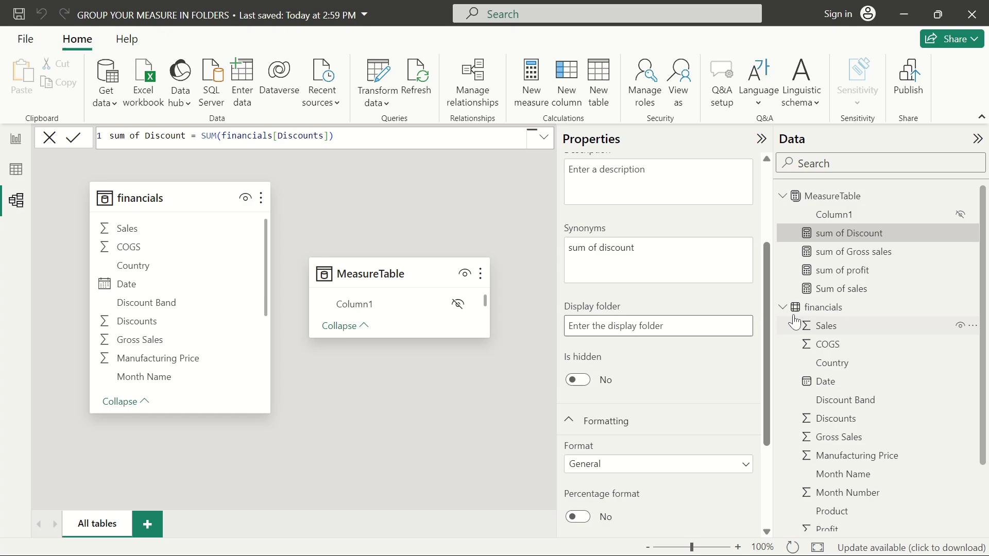
pyautogui.scroll(-2, 604, 361)
pyautogui.scroll(1, 604, 401)
pyautogui.scroll(-1, 604, 401)
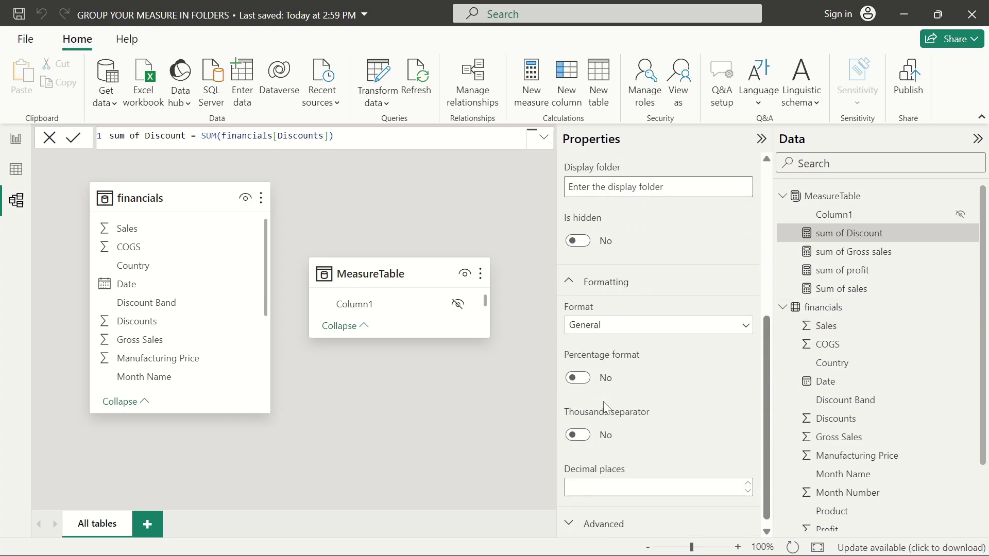
pyautogui.click(575, 284)
pyautogui.scroll(3, 665, 262)
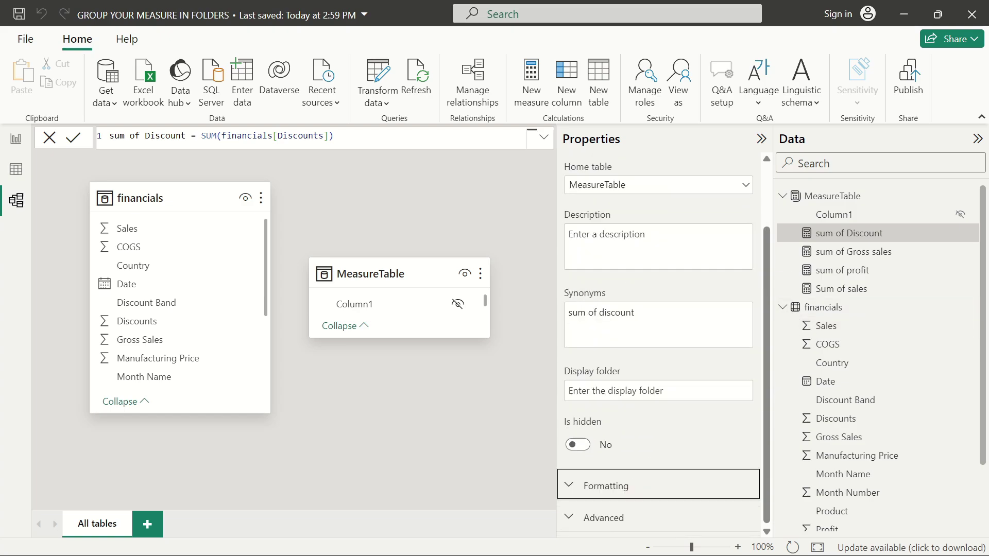
pyautogui.scroll(-1, 665, 263)
pyautogui.scroll(1, 665, 263)
pyautogui.scroll(-1, 663, 260)
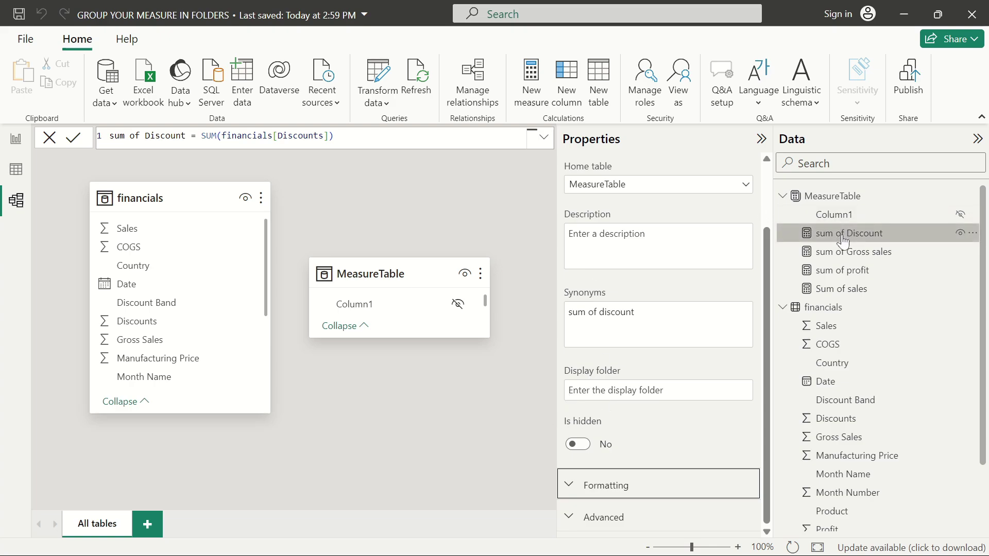
# Set the sum of Gross sales measure's display folder to 'Sales'
pyautogui.click(845, 291)
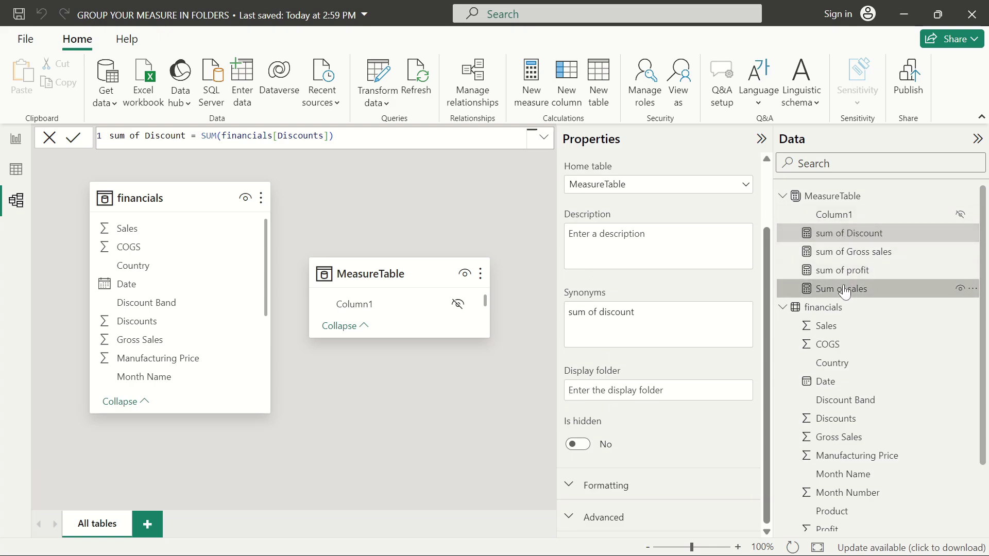
pyautogui.click(871, 253)
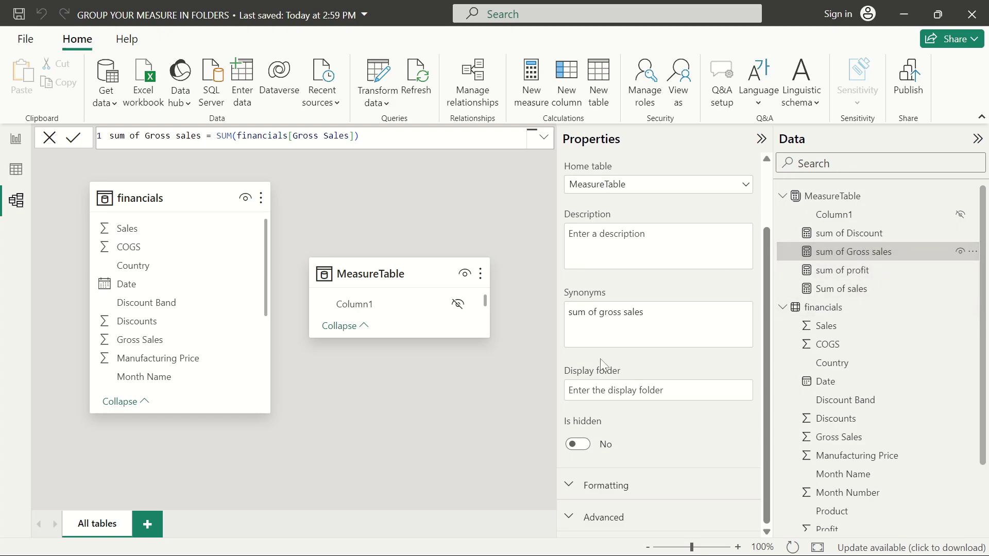
pyautogui.click(658, 390)
pyautogui.write('Sales')
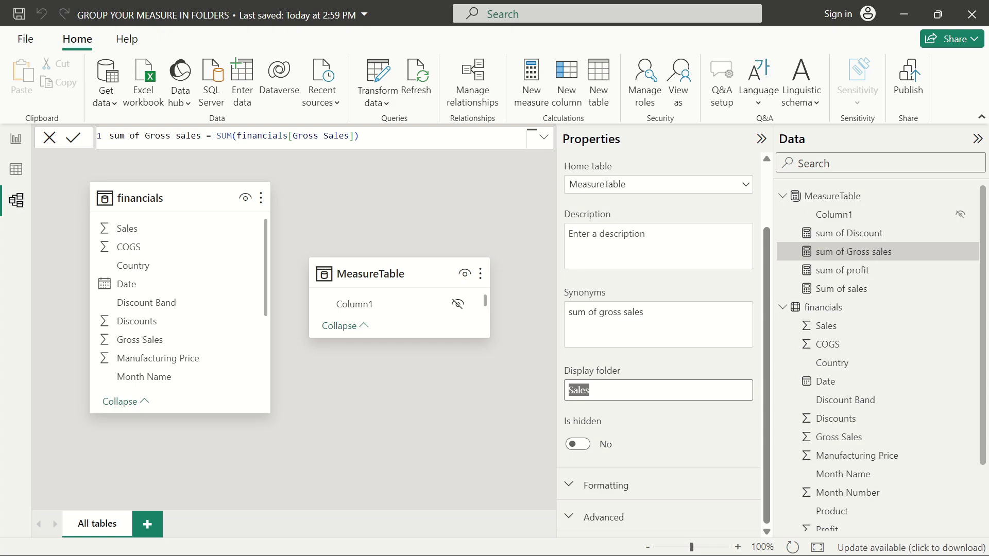
pyautogui.press('Return')
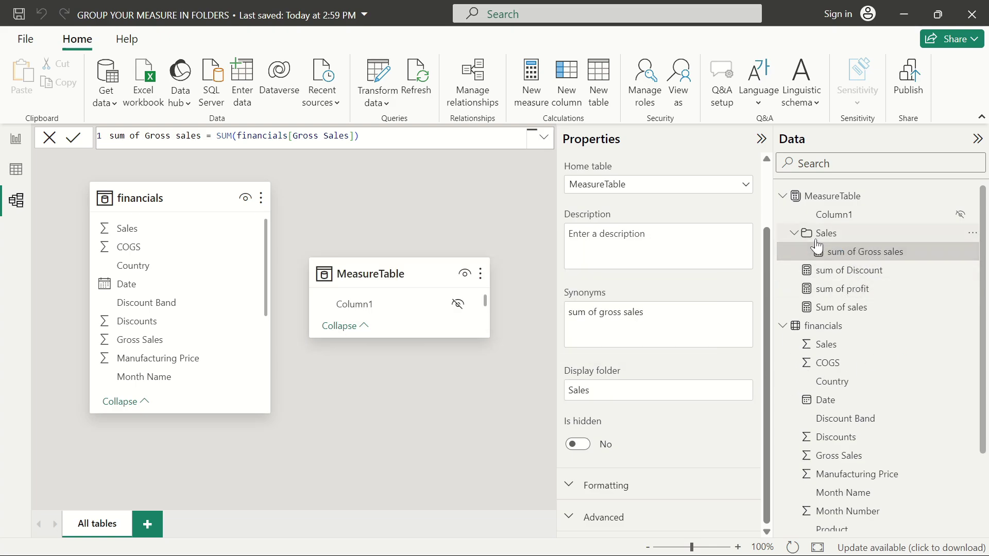
# Put Sum of sales into the 'Sales' folder too, then check and collapse the folder
pyautogui.keyDown('ctrl'); pyautogui.click(858, 313); pyautogui.keyUp('ctrl')
pyautogui.click(618, 383)
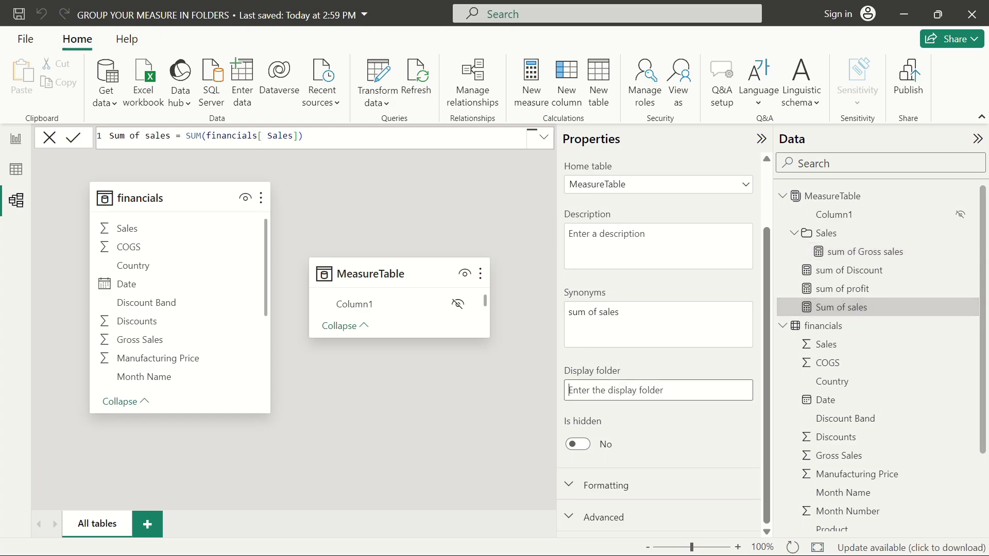
pyautogui.write('Sales')
pyautogui.press('Return')
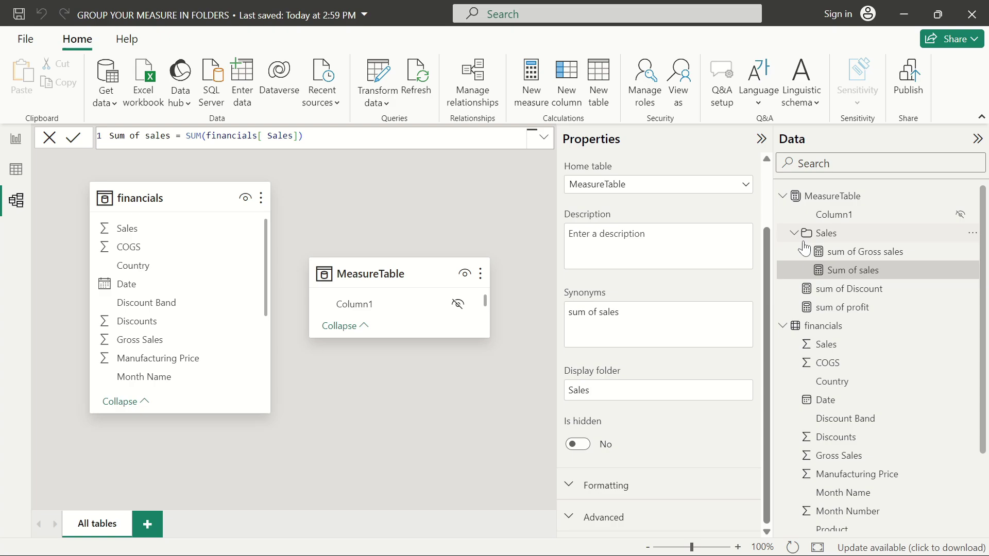
pyautogui.click(793, 234)
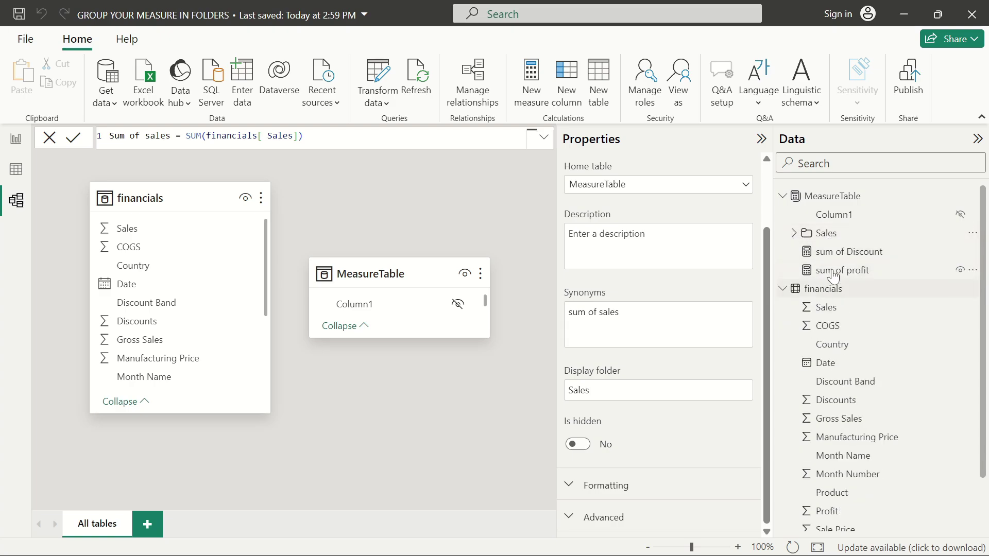
pyautogui.click(794, 235)
pyautogui.click(794, 235)
pyautogui.click(794, 235)
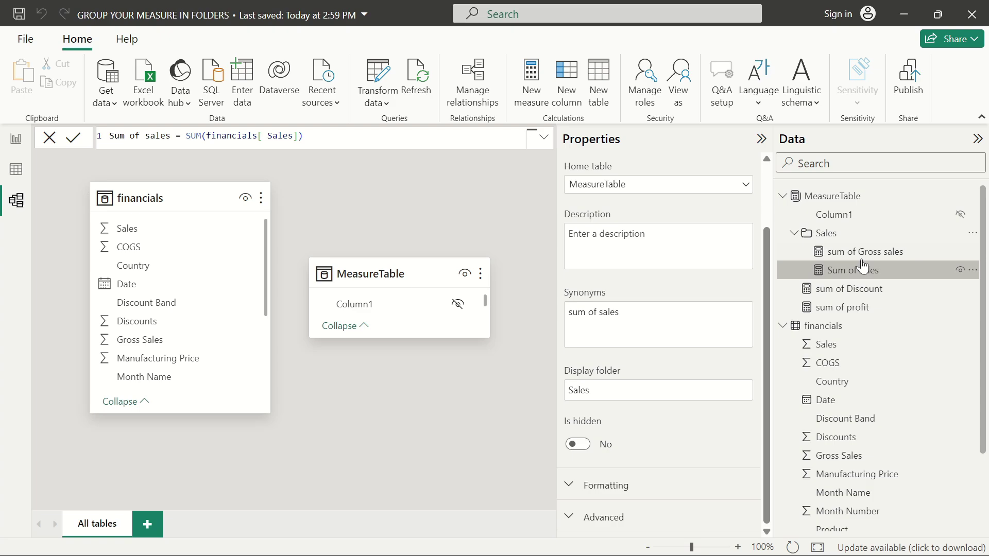
pyautogui.click(800, 242)
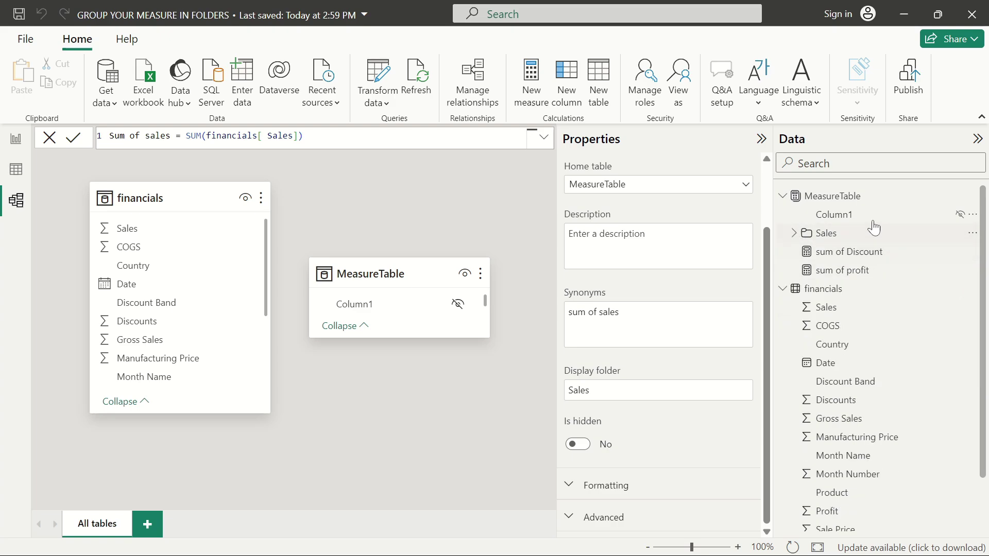
# Assign sum of Discount to a new 'Others' display folder and collapse that folder
pyautogui.click(871, 257)
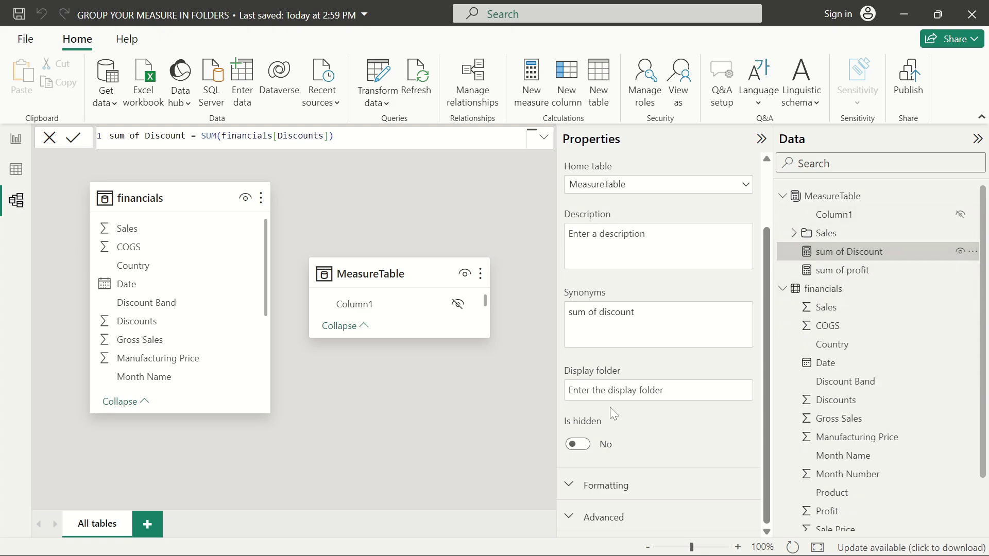
pyautogui.click(619, 390)
pyautogui.write('Others')
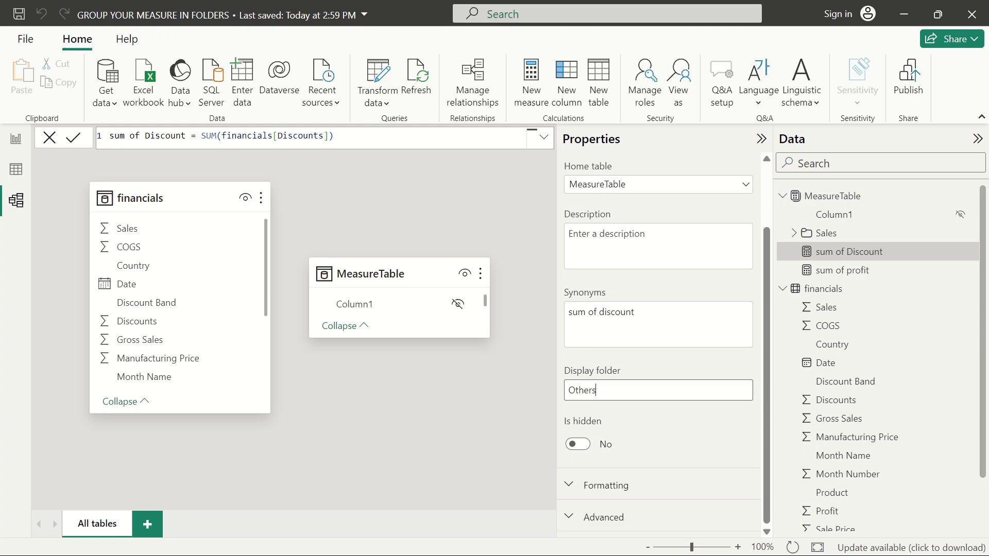
pyautogui.hotkey('ctrl', 'a')
pyautogui.press('End')
pyautogui.press('Return')
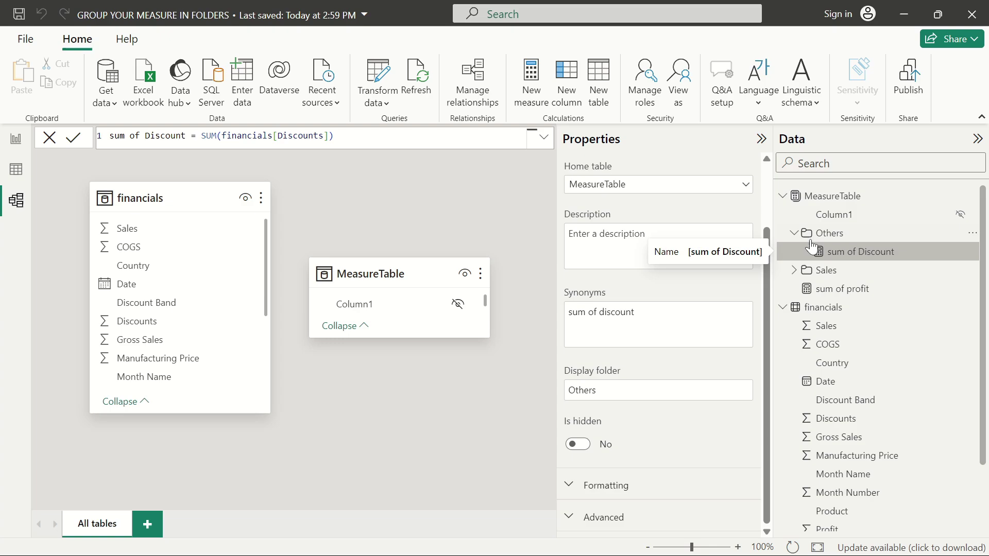
pyautogui.click(794, 233)
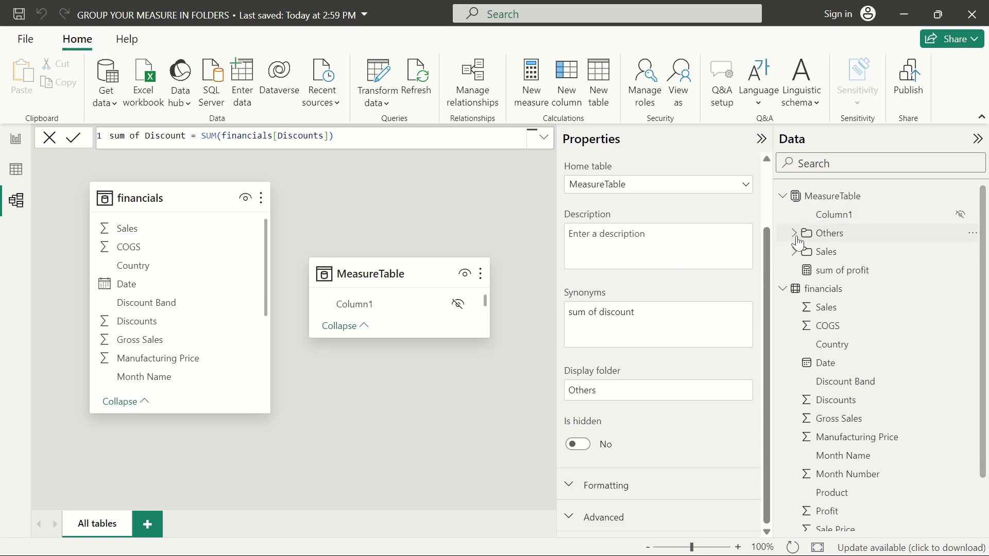
pyautogui.click(849, 273)
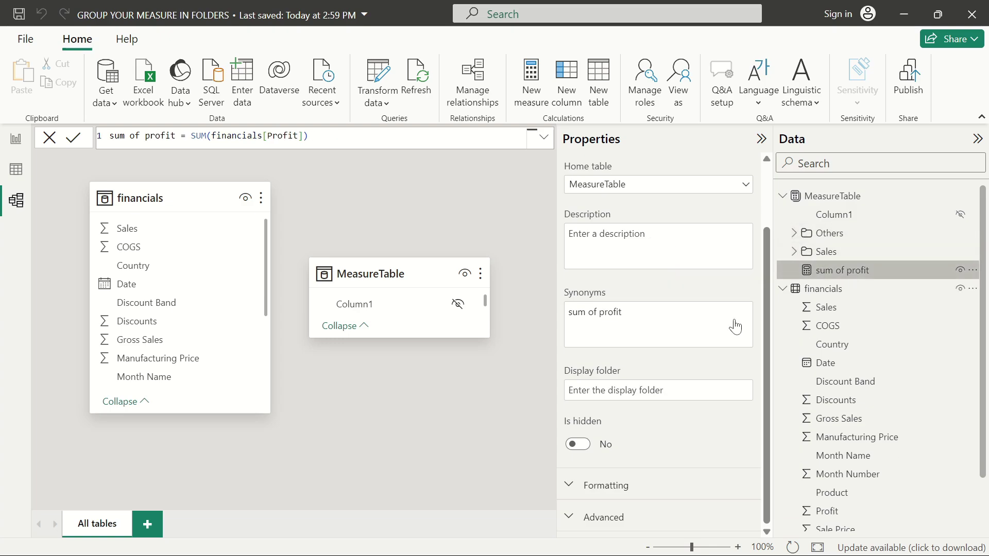
# Set sum of profit's display folder to 'Return', then collapse the Return and Others folders
pyautogui.click(659, 390)
pyautogui.write('Others')
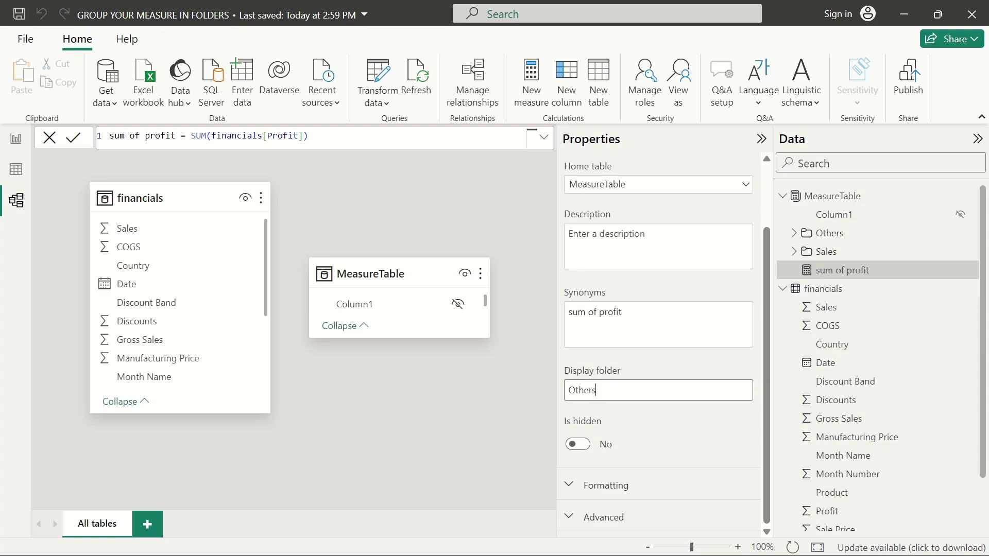
pyautogui.press('BackSpace')
pyautogui.press('BackSpace')
pyautogui.press('BackSpace')
pyautogui.press('BackSpace')
pyautogui.press('BackSpace')
pyautogui.write('Profi')
pyautogui.press('BackSpace')
pyautogui.press('BackSpace')
pyautogui.press('BackSpace')
pyautogui.press('BackSpace')
pyautogui.press('BackSpace')
pyautogui.write('R')
pyautogui.press('Return')
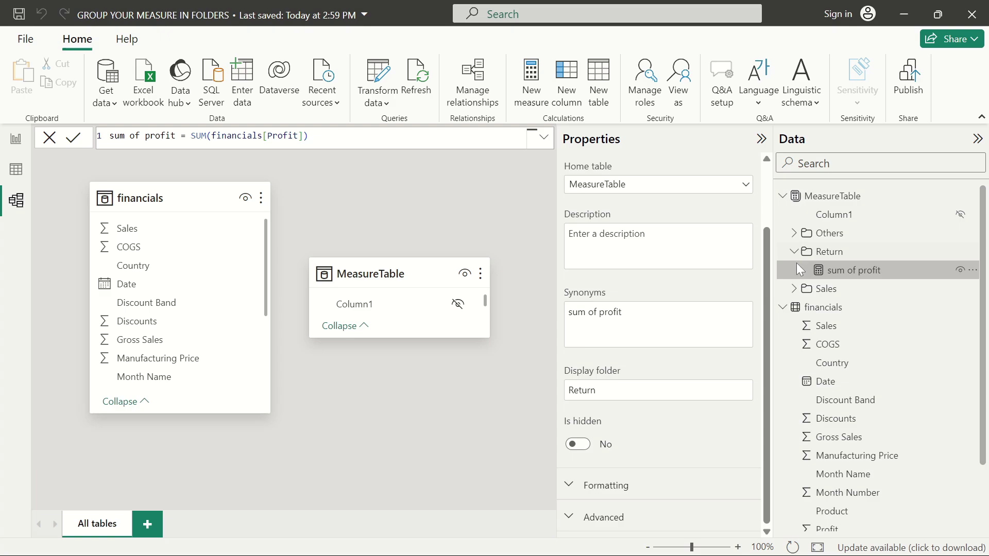
pyautogui.click(796, 252)
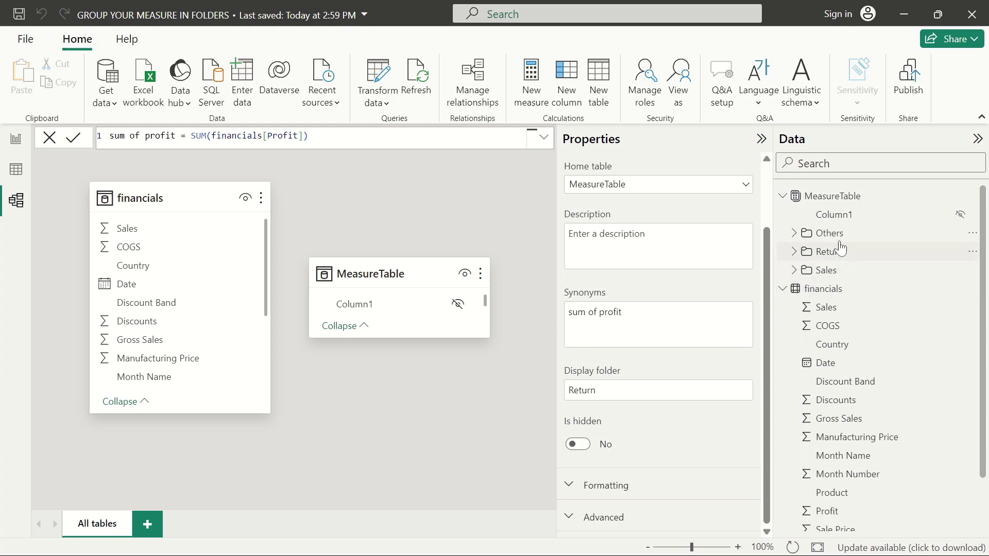
pyautogui.click(793, 234)
pyautogui.click(794, 233)
pyautogui.click(829, 254)
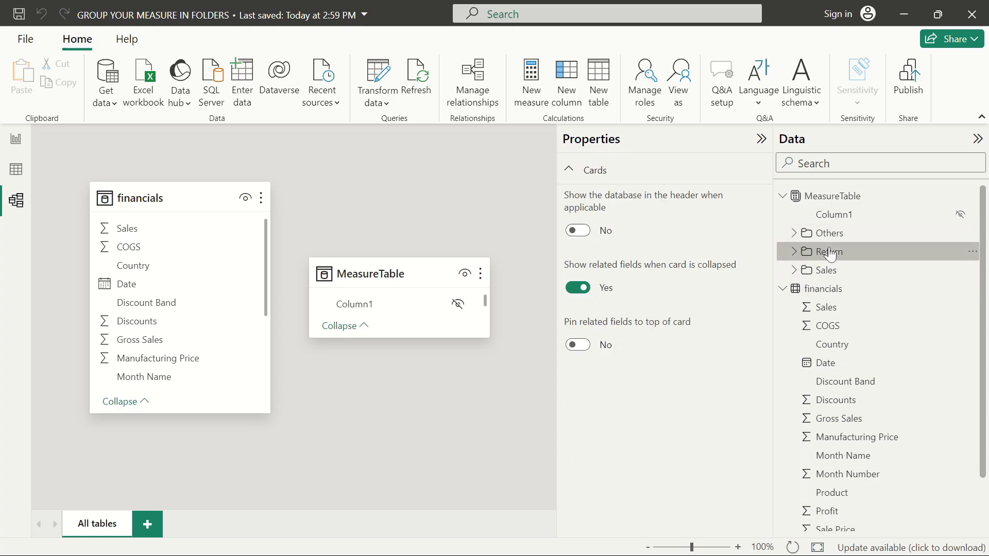
pyautogui.click(851, 276)
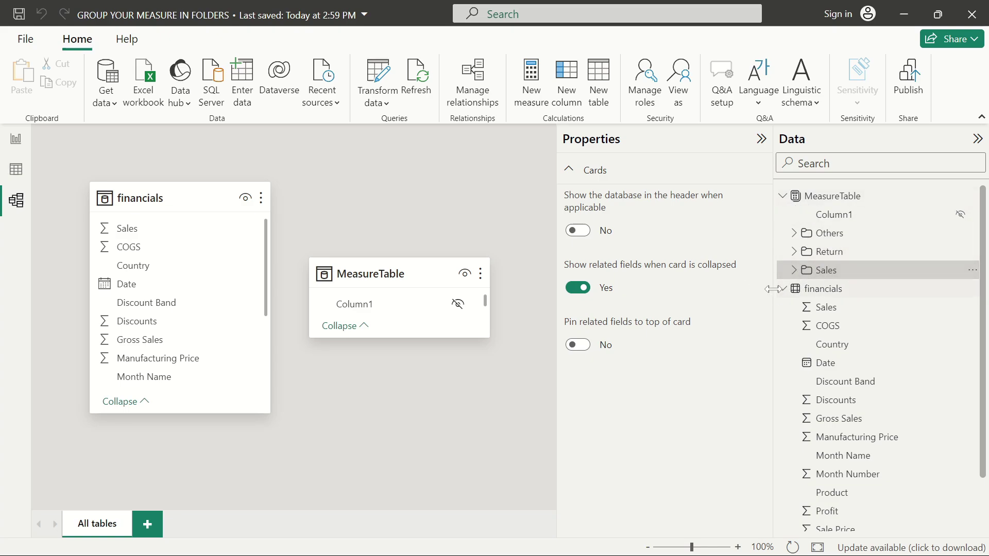
pyautogui.scroll(-3, 866, 436)
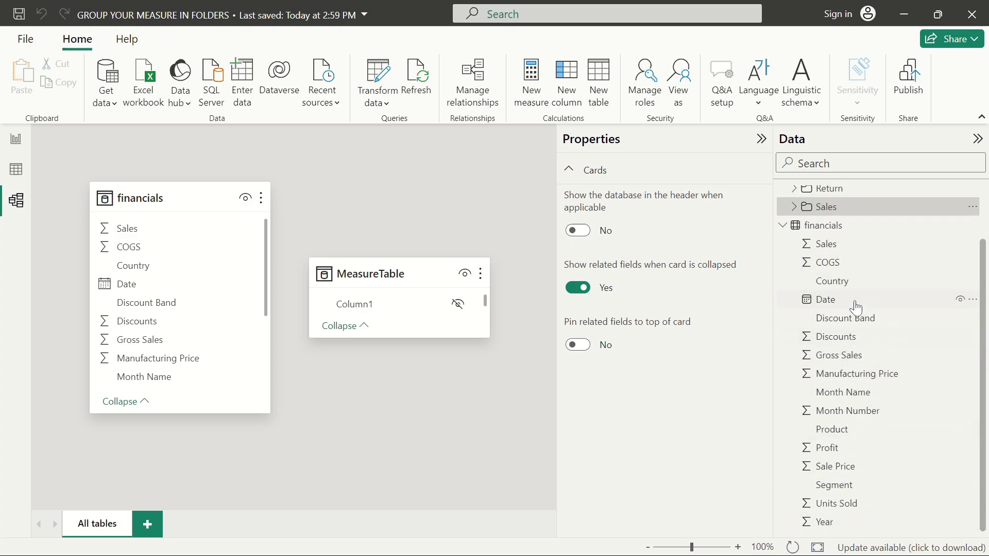
pyautogui.scroll(3, 853, 307)
pyautogui.scroll(-3, 825, 370)
pyautogui.click(837, 504)
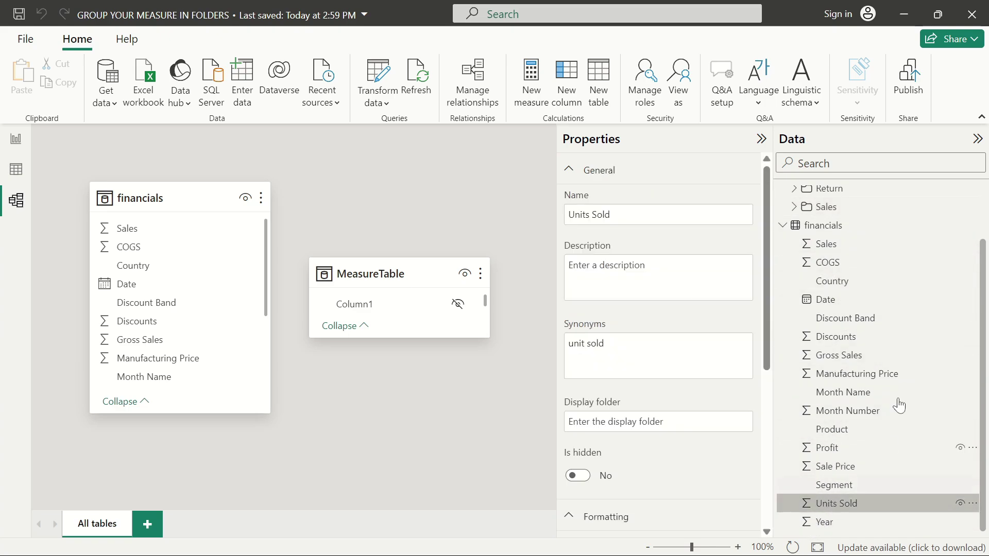
pyautogui.click(973, 504)
pyautogui.press('Escape')
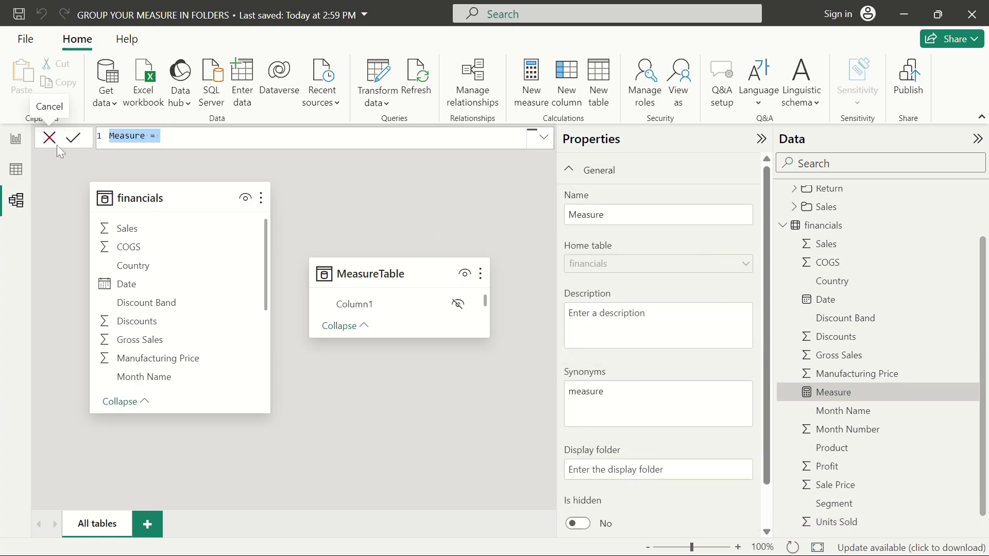
pyautogui.click(52, 140)
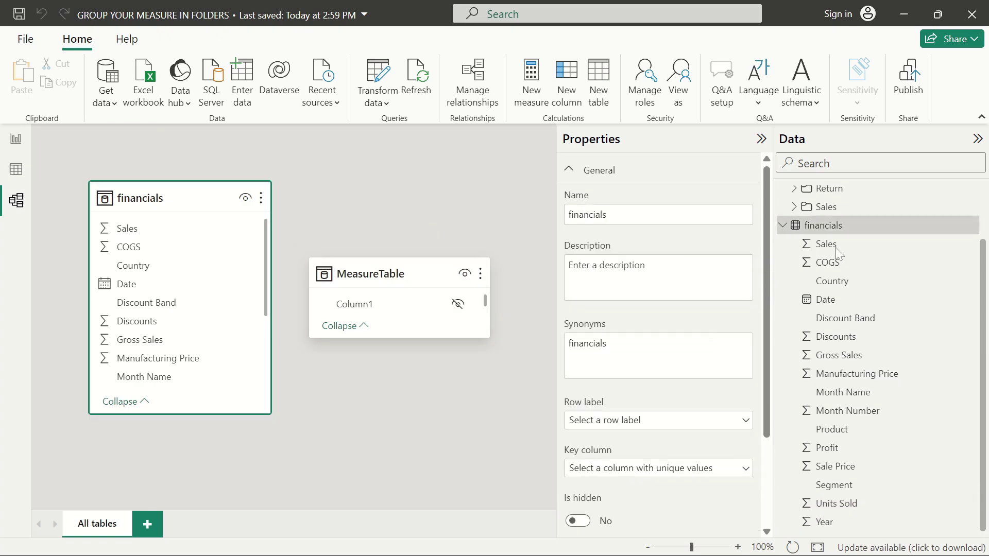
pyautogui.scroll(2, 817, 291)
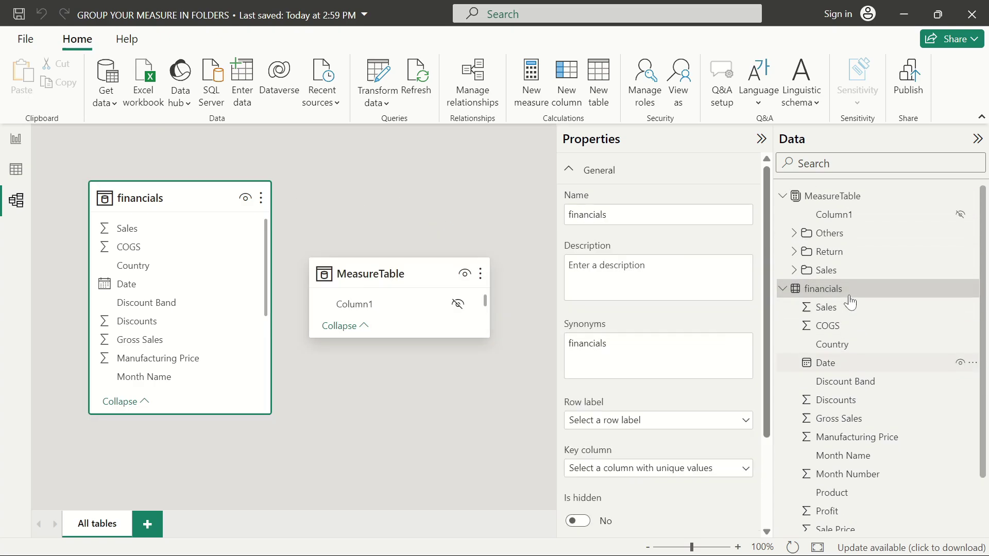
pyautogui.click(794, 234)
# Add a measure 'Unit sold = SUM(financials[Units Sold])' inside the Others folder
pyautogui.click(846, 240)
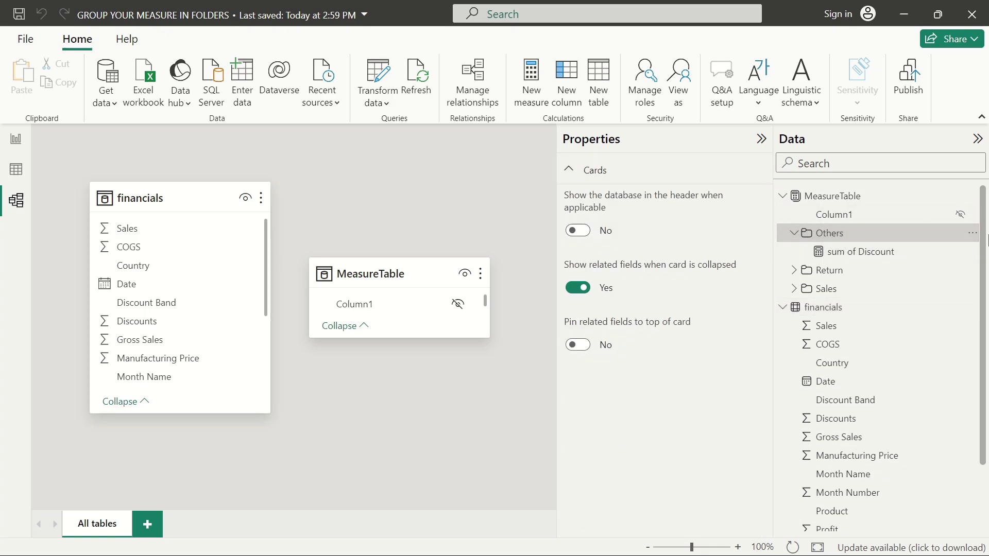
pyautogui.click(972, 234)
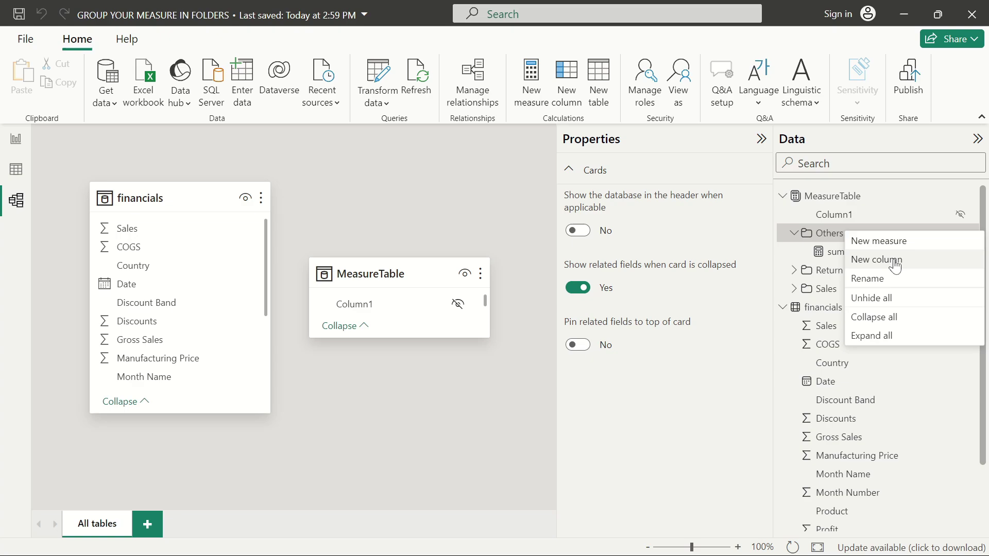
pyautogui.click(887, 246)
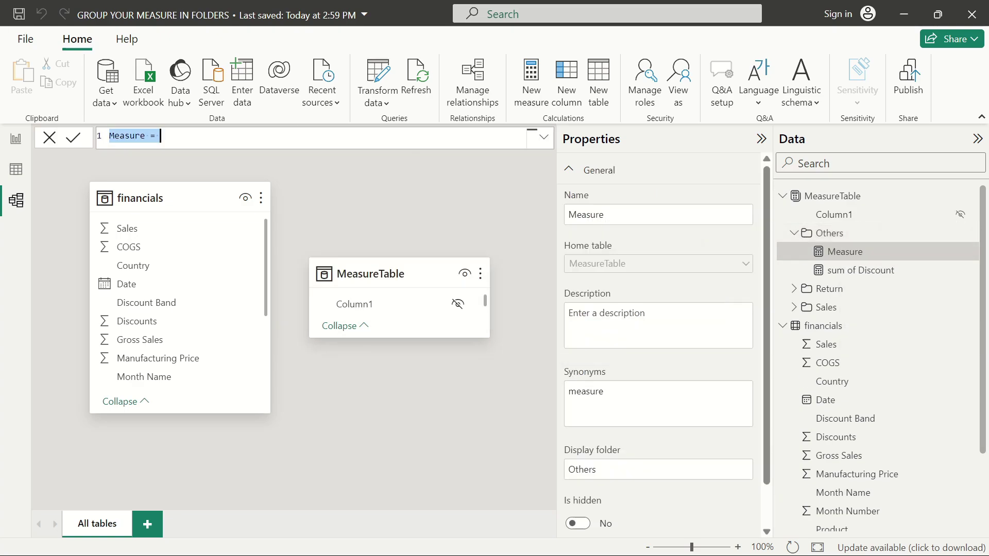
pyautogui.press('BackSpace')
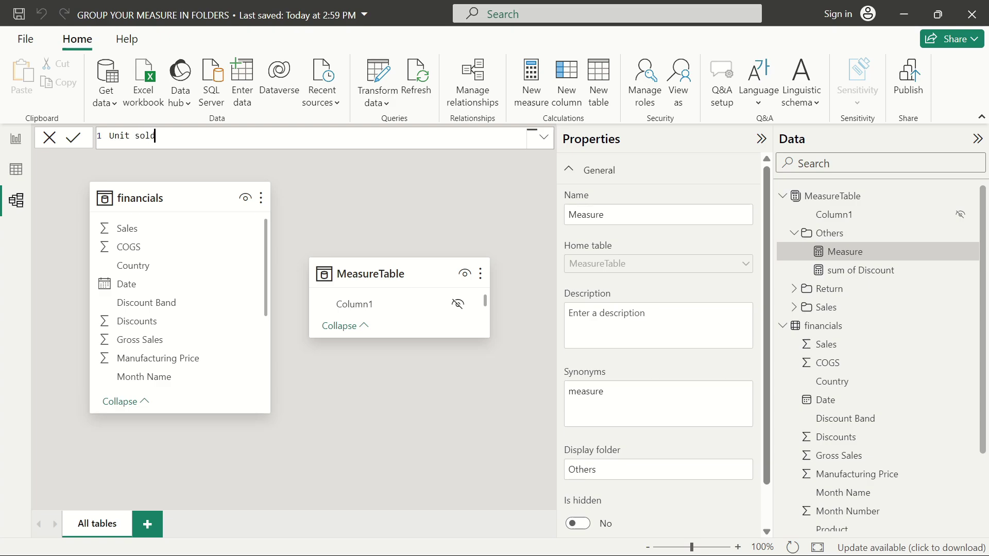
pyautogui.write('Unit sold =  sum')
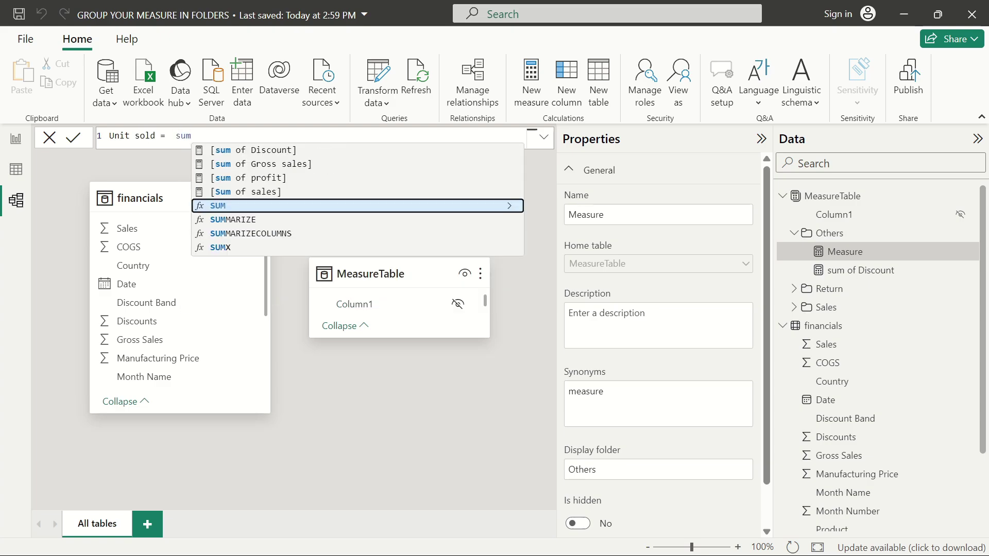
pyautogui.click(224, 207)
pyautogui.write('units')
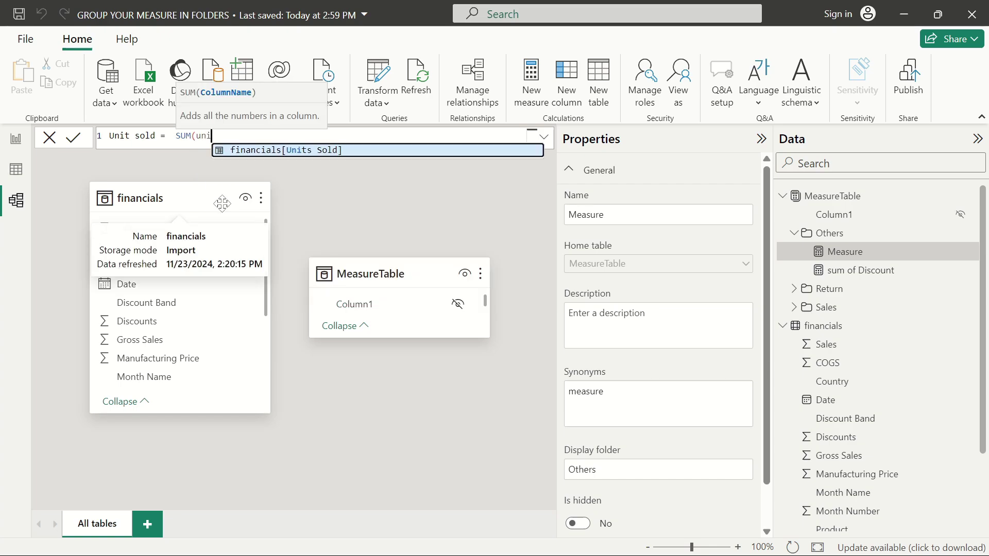
pyautogui.press('Tab')
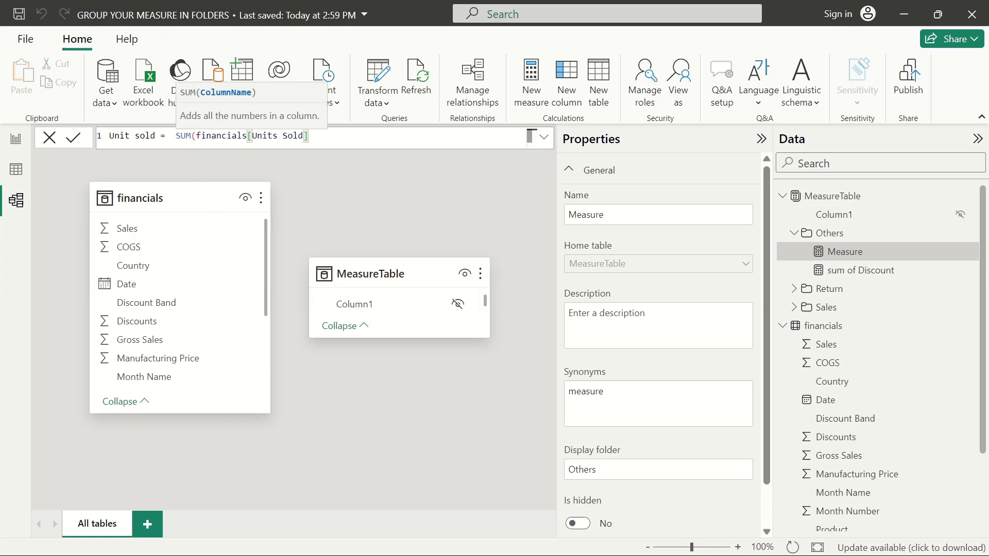
pyautogui.write(')')
pyautogui.press('Return')
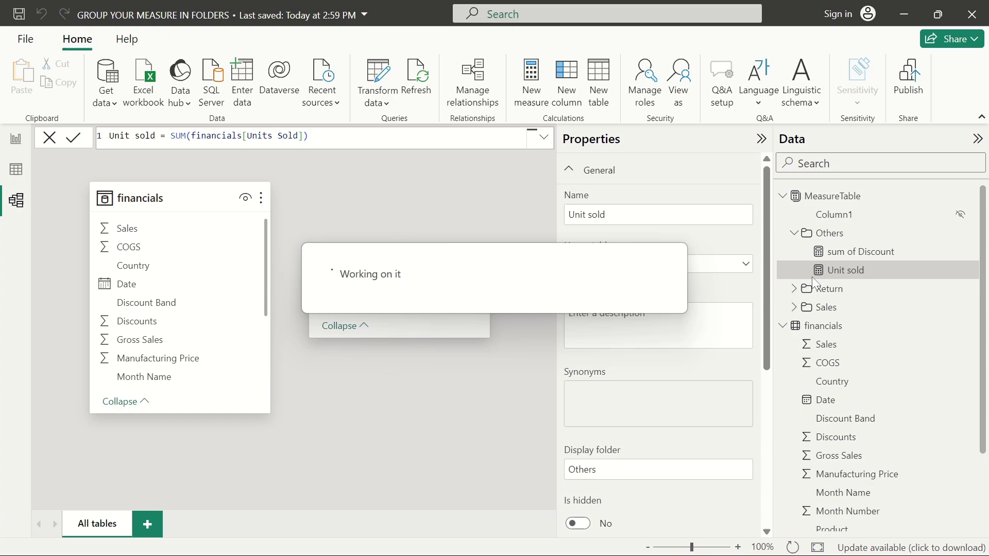
# Review the Others folder's measures and its options, leaving the folder collapsed
pyautogui.click(794, 236)
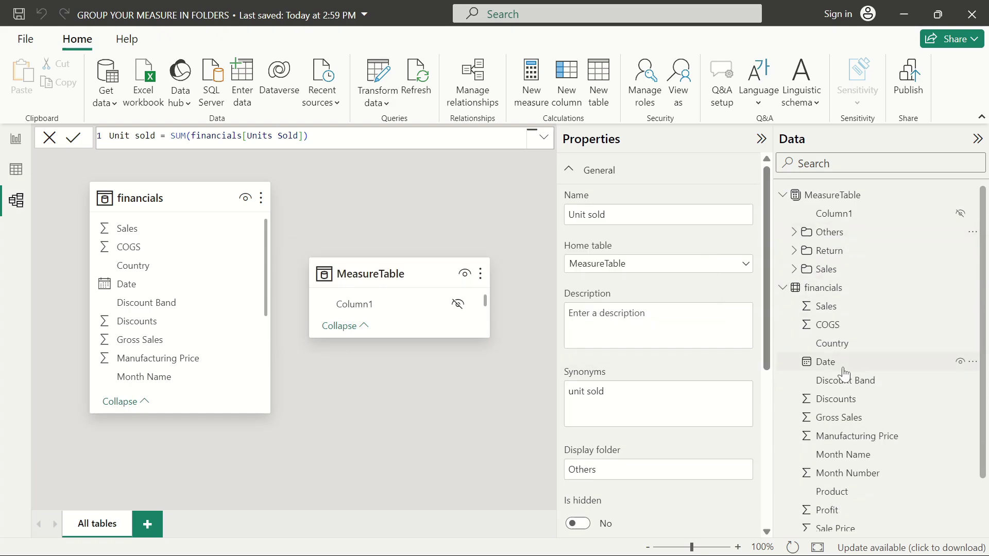
pyautogui.click(794, 233)
pyautogui.click(795, 232)
pyautogui.click(794, 232)
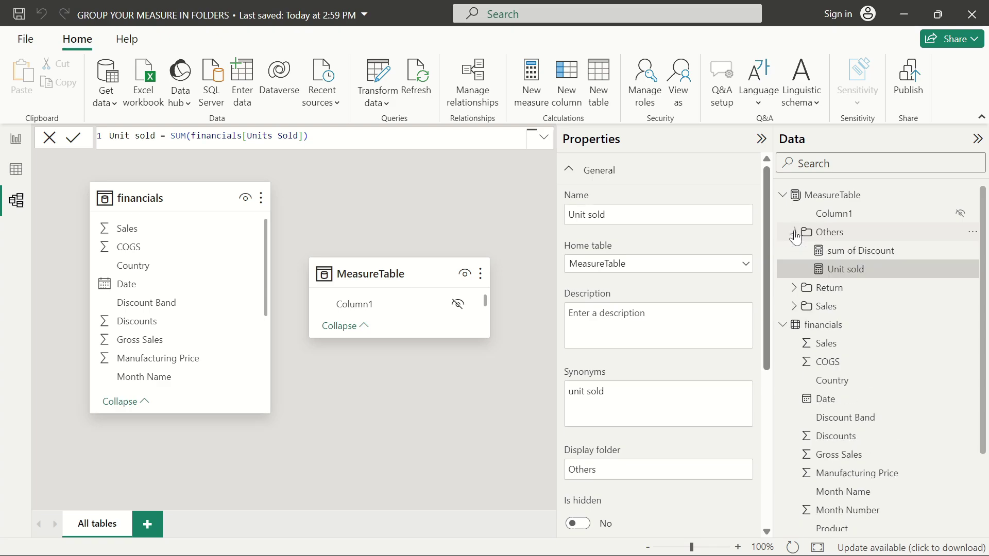
pyautogui.click(972, 232)
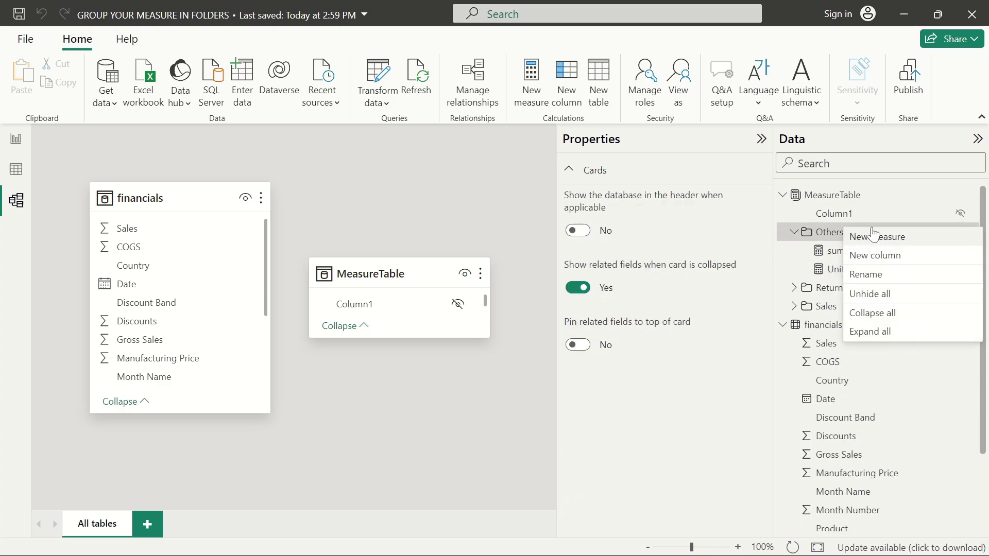
pyautogui.click(793, 234)
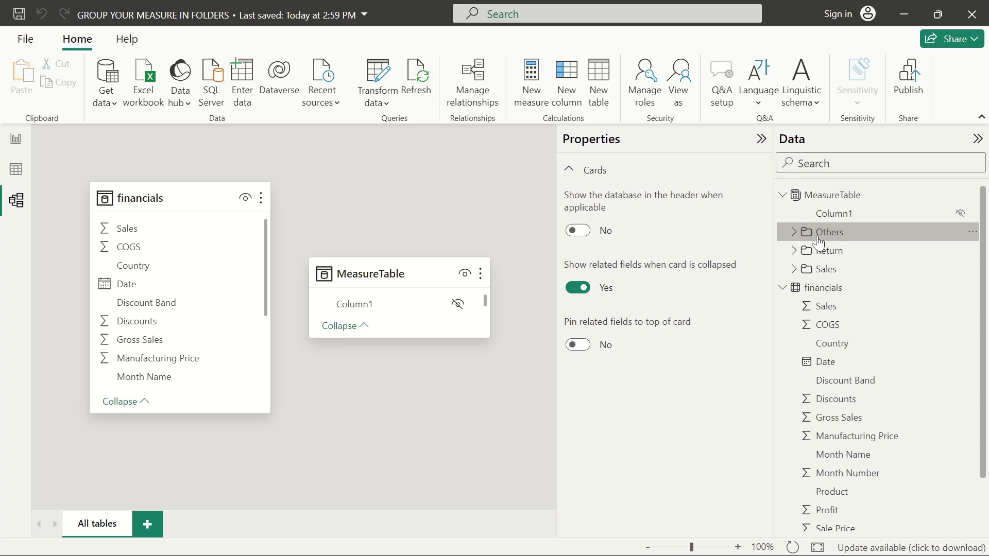
pyautogui.scroll(-2, 875, 472)
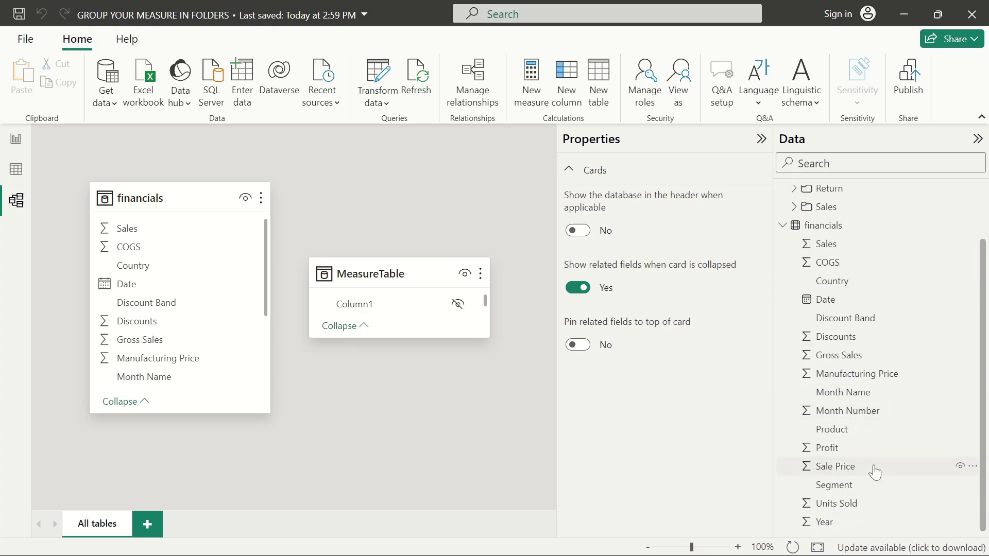
pyautogui.scroll(2, 875, 473)
# Collapse the financials table and toggle MeasureTable's contents in the Data pane
pyautogui.click(782, 290)
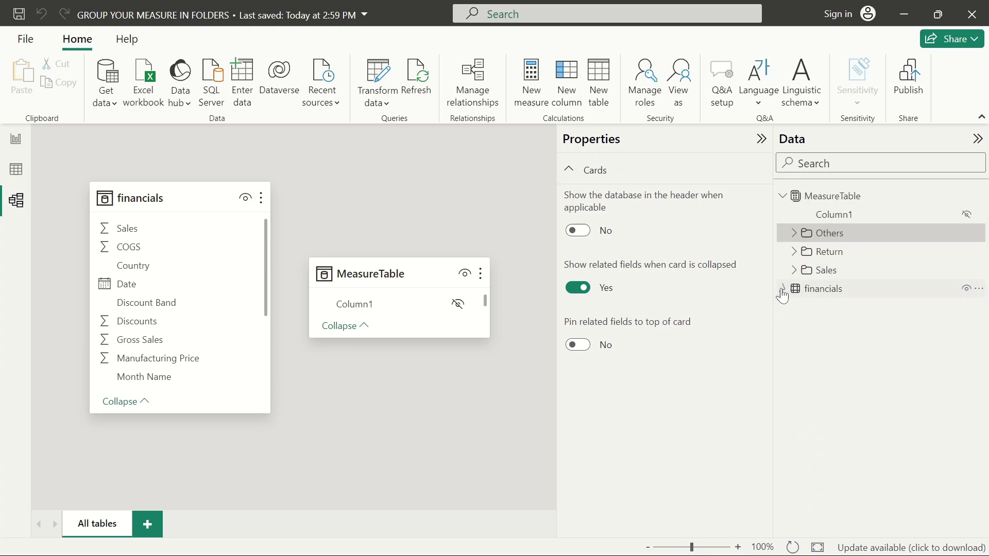
pyautogui.click(783, 203)
pyautogui.click(781, 293)
pyautogui.click(781, 290)
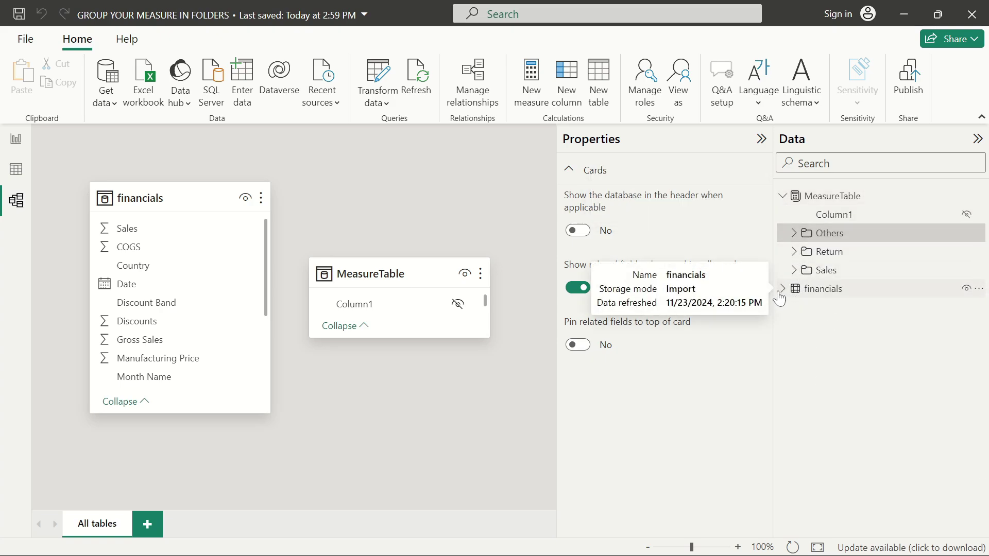
# Check sum of profit in the Return folder and the Sales measures, then collapse both folders
pyautogui.click(795, 253)
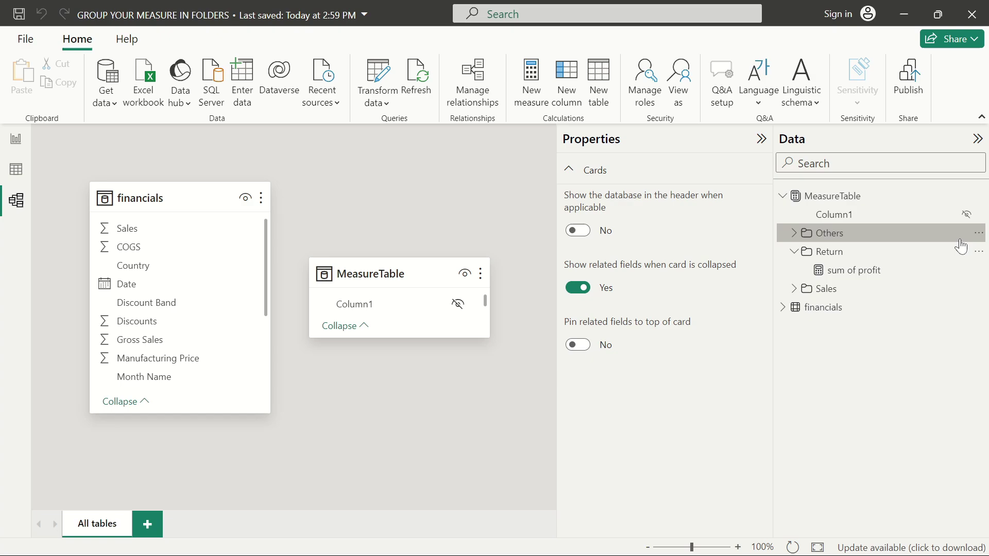
pyautogui.click(979, 251)
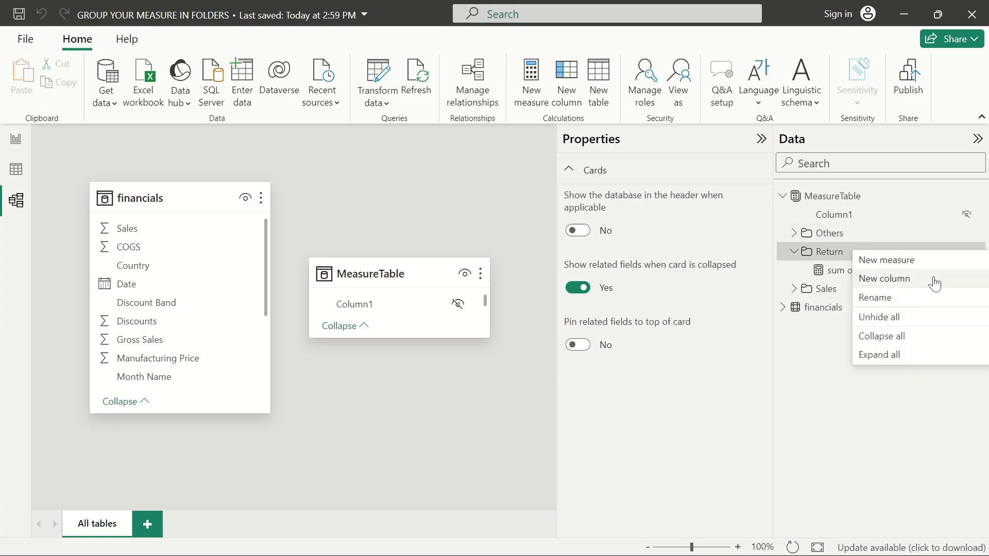
pyautogui.click(796, 251)
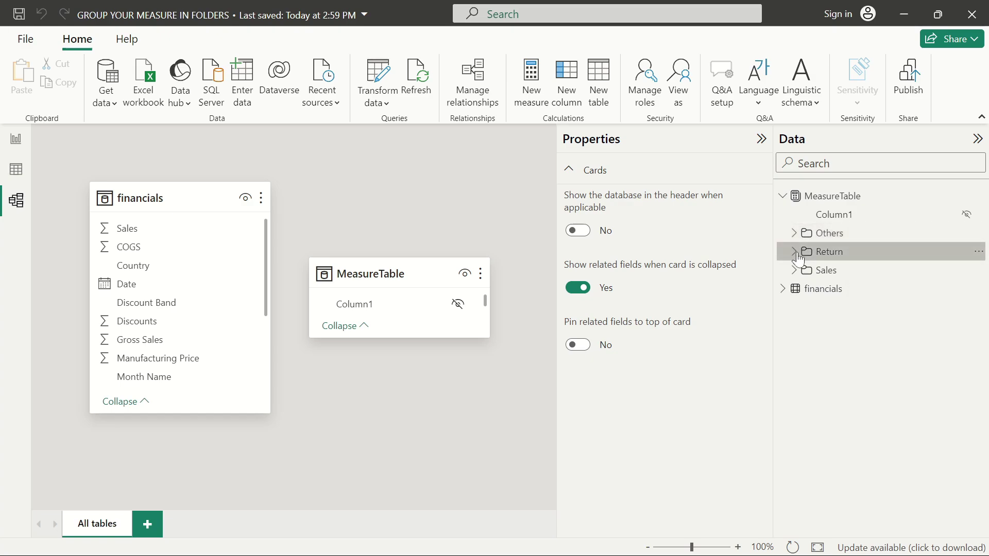
pyautogui.click(795, 270)
pyautogui.click(794, 270)
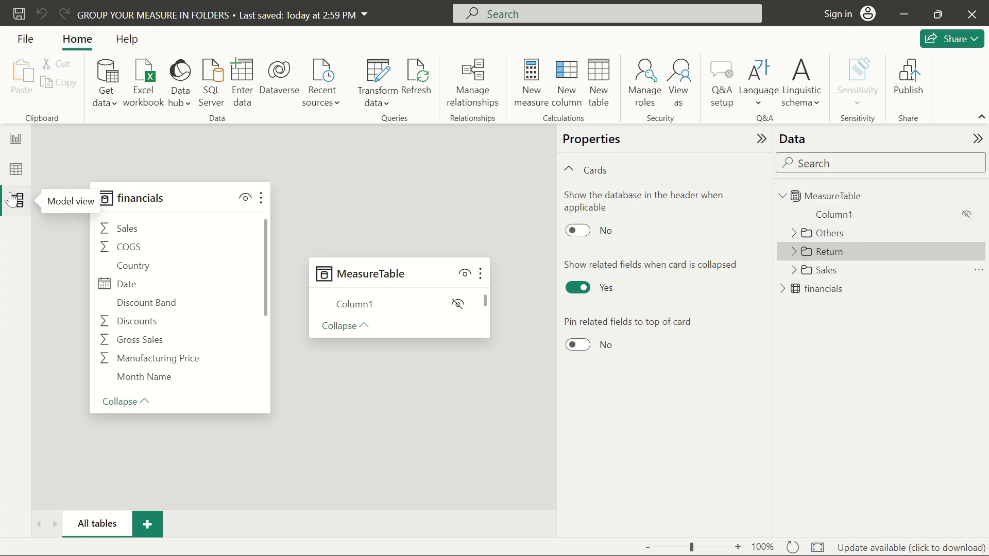
# In Report view, collapse financials and leave MeasureTable expanded to its folders
pyautogui.click(15, 140)
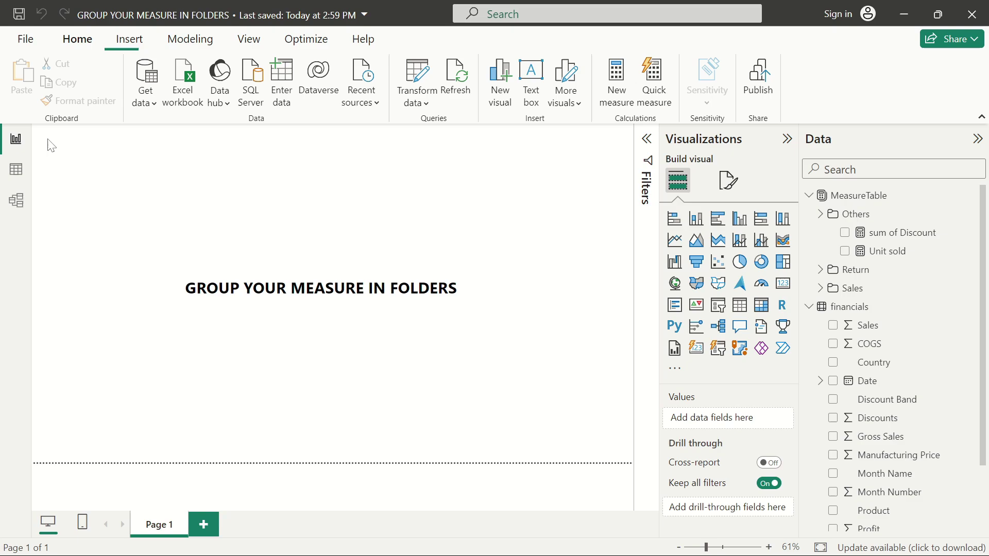
pyautogui.click(810, 308)
pyautogui.click(810, 196)
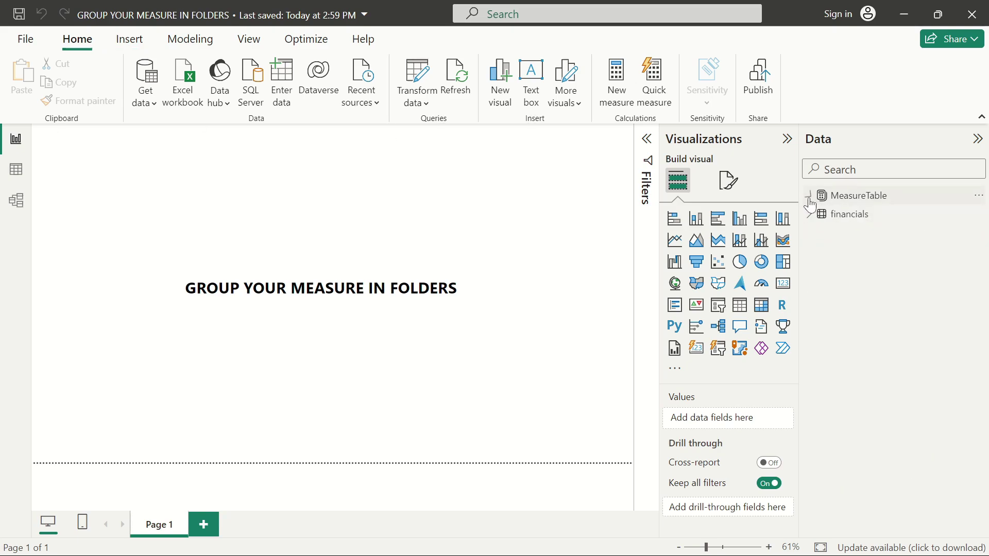
pyautogui.click(810, 196)
# Show the measures in the Others, Return (sum of profit) and Sales folders, then collapse each
pyautogui.click(821, 215)
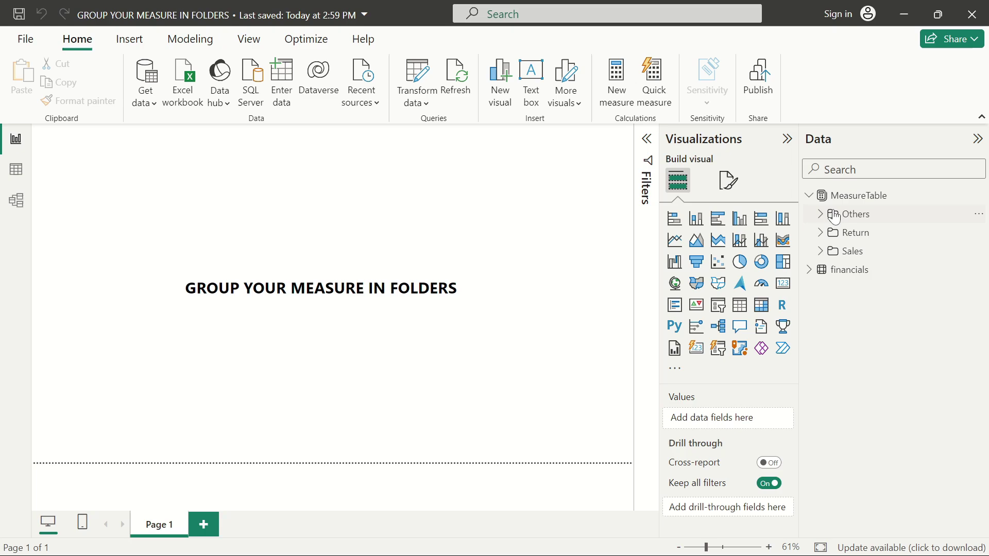
pyautogui.click(821, 216)
pyautogui.click(822, 215)
pyautogui.click(822, 234)
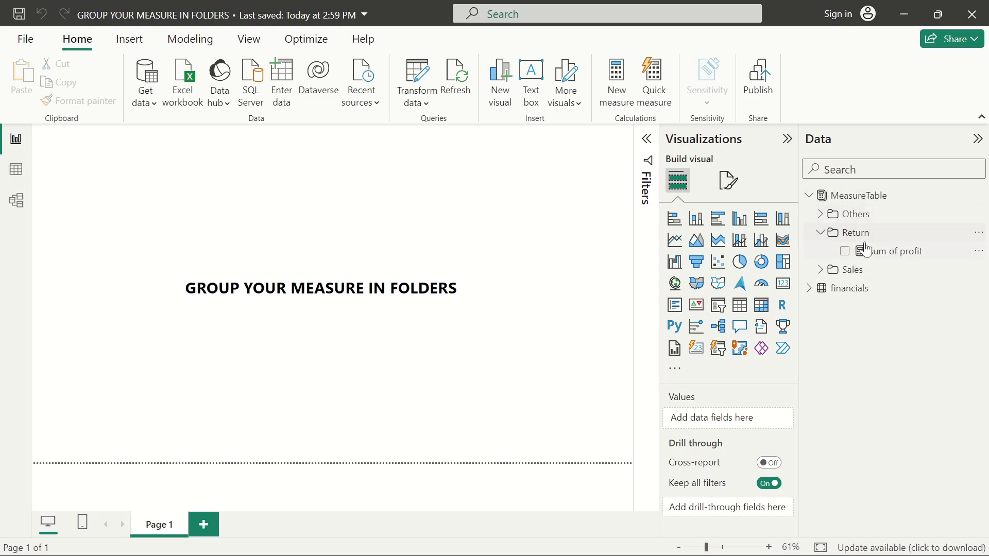
pyautogui.click(822, 233)
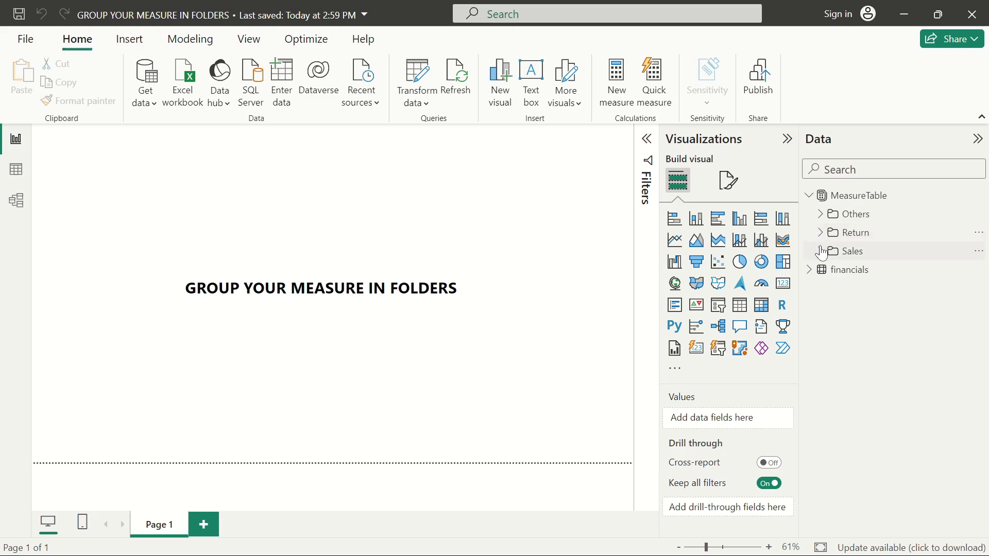
pyautogui.click(821, 252)
pyautogui.click(821, 252)
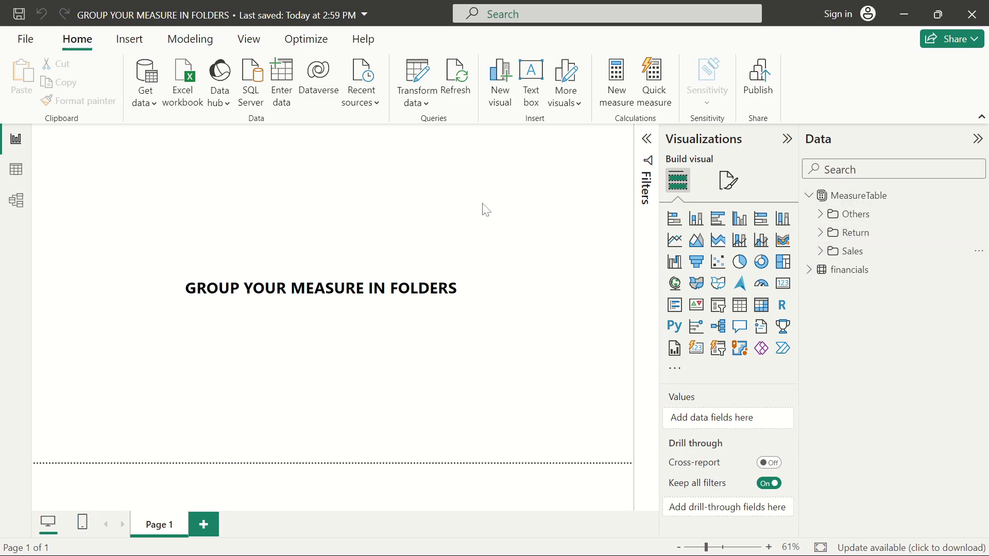